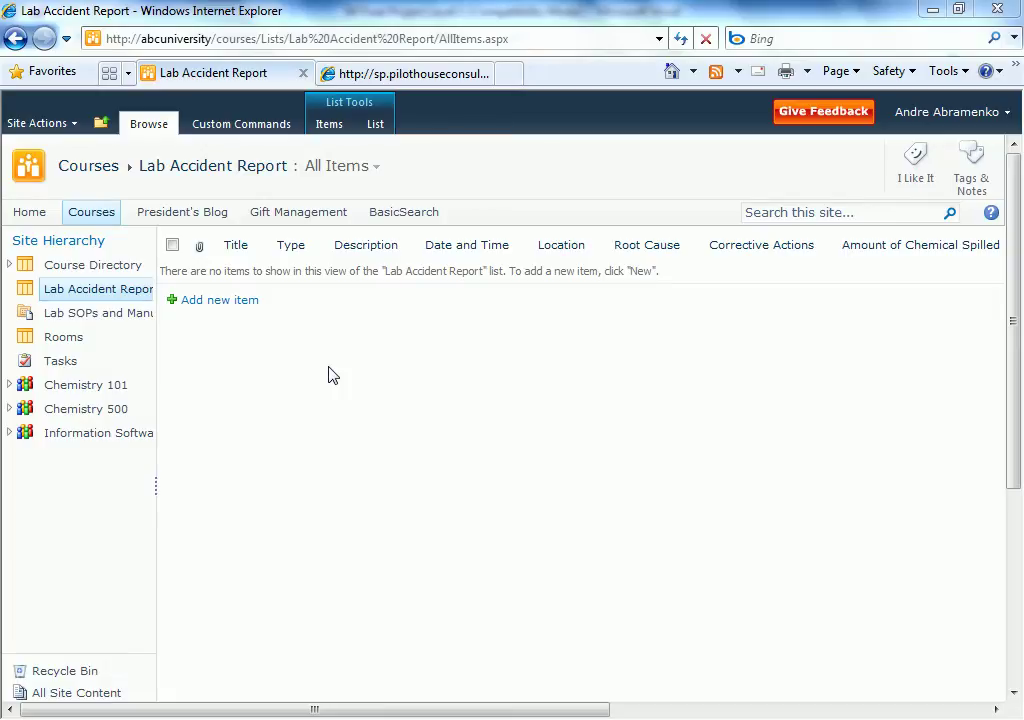
Start a new item in the Lab Accident Report list with the accident type Chemical Spill.
click(220, 300)
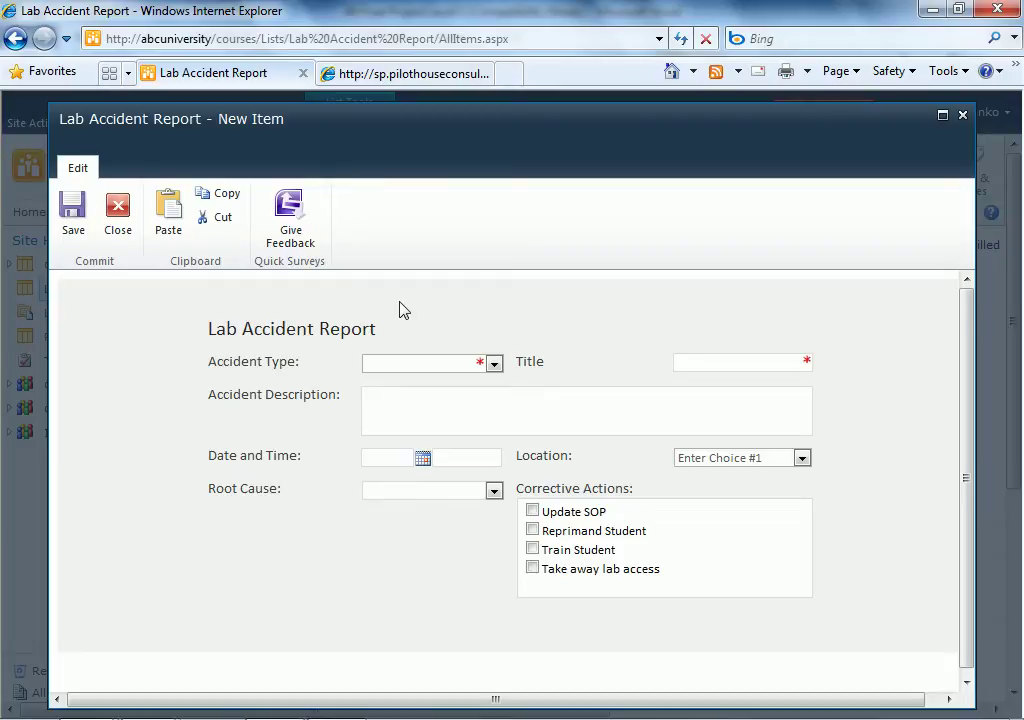
click(494, 364)
click(478, 411)
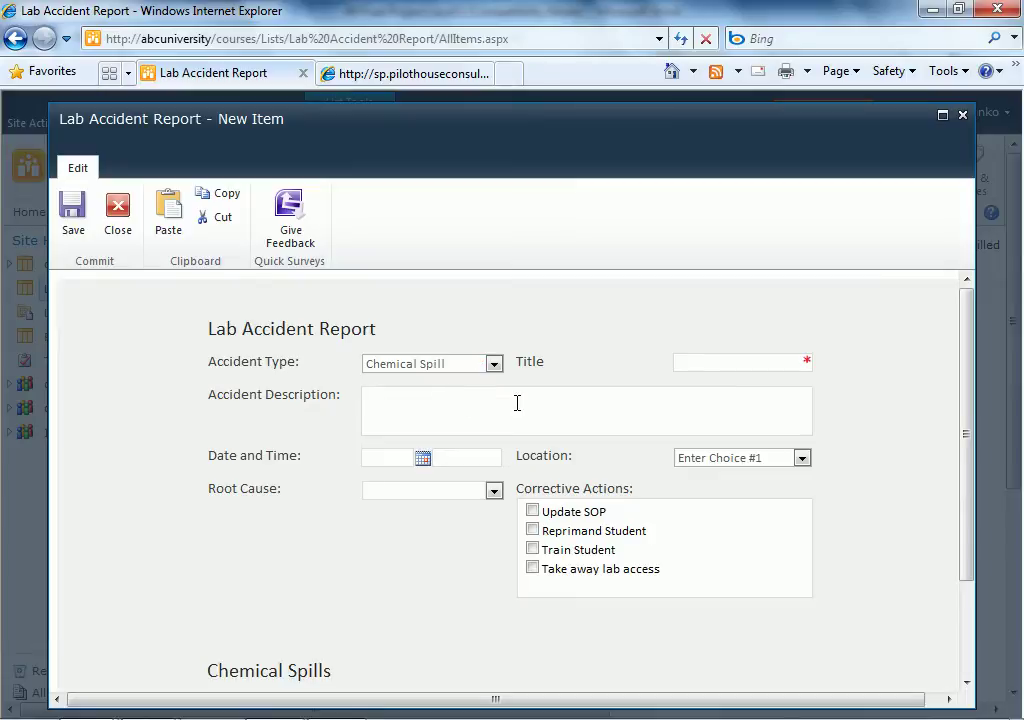
Title the report "spilled some hydrocholoric acid" and enter the description "This happened at 2:00 pm and there was an injury".
click(700, 363)
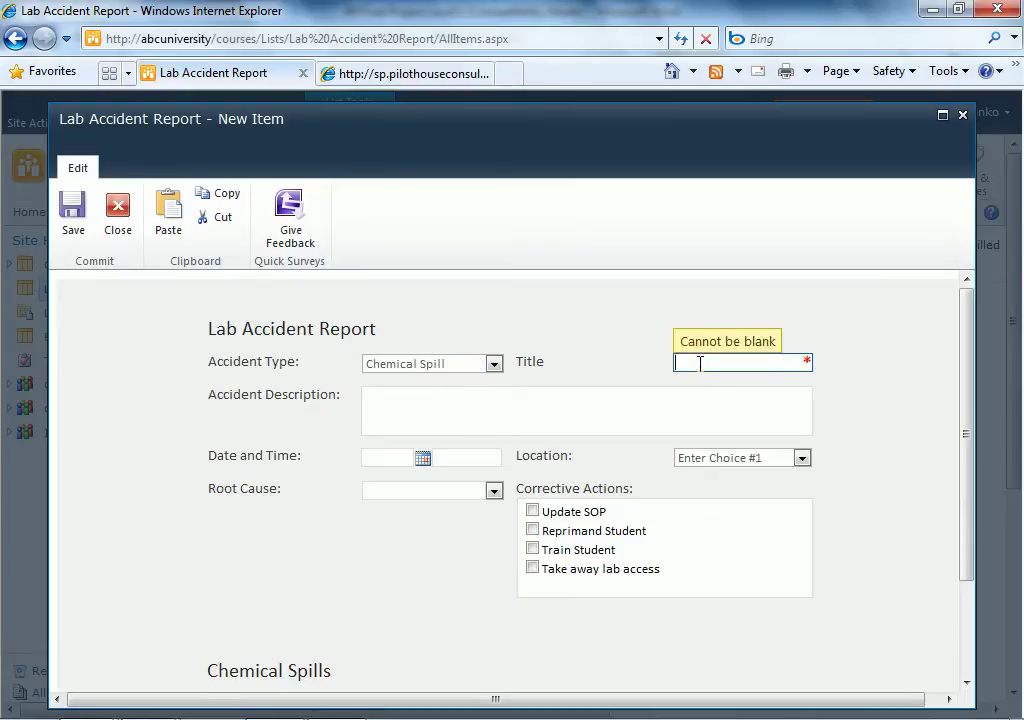
text(spilled some hyd)
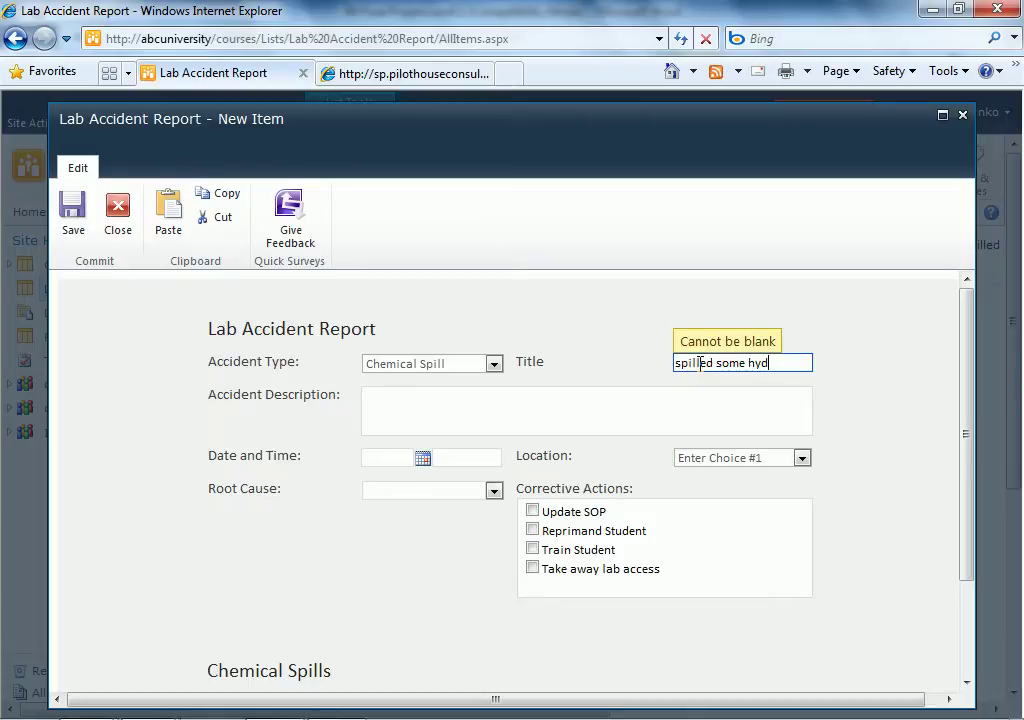
text(rocholoric )
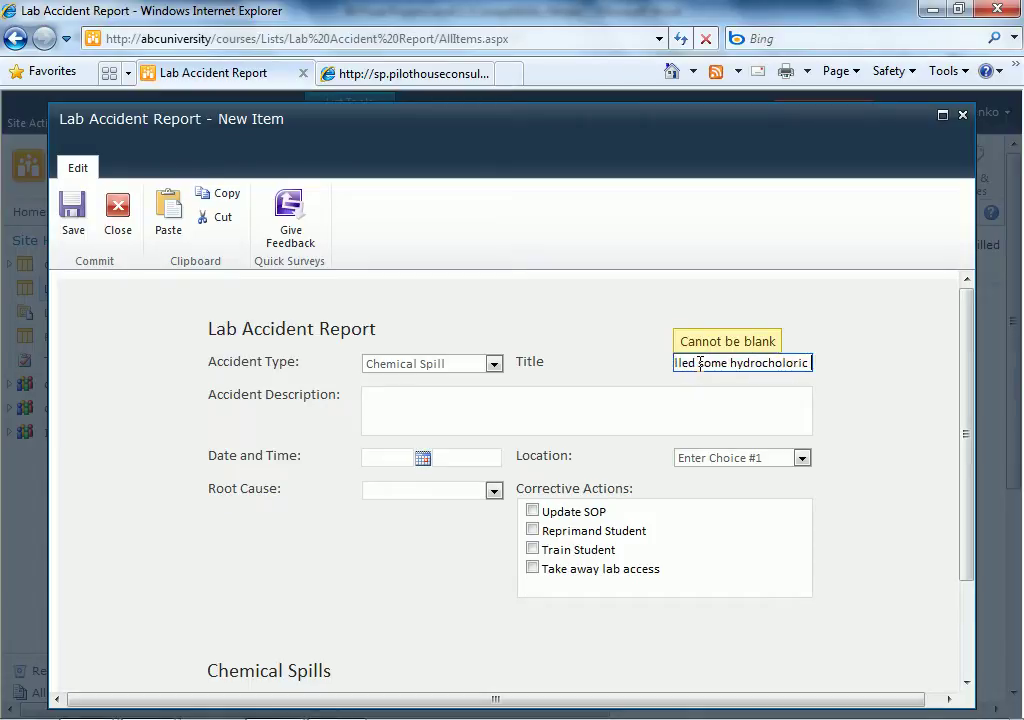
text(acid)
key(Tab)
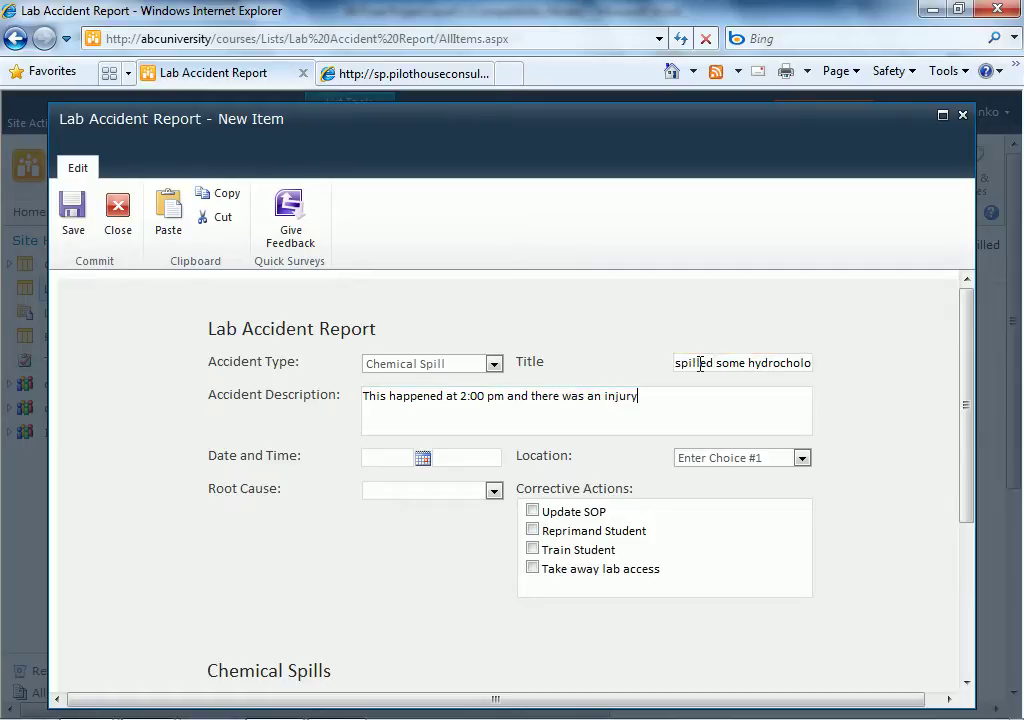
Set the accident's date and time to 1/15/2010 2:00 PM and its location to Beckman 126.
click(424, 460)
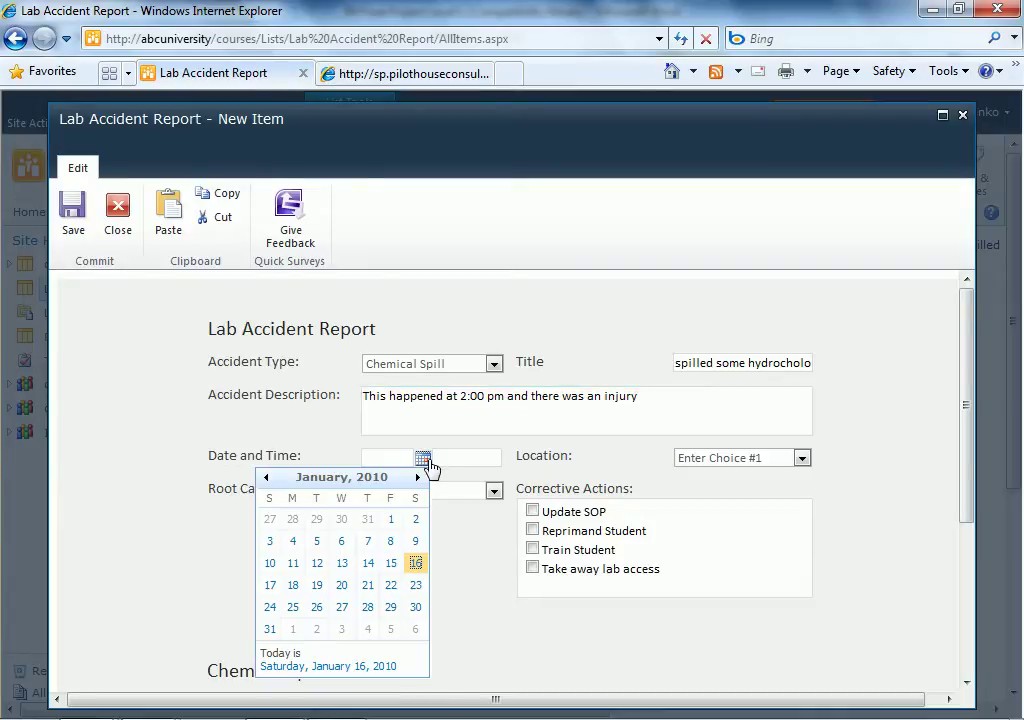
click(392, 565)
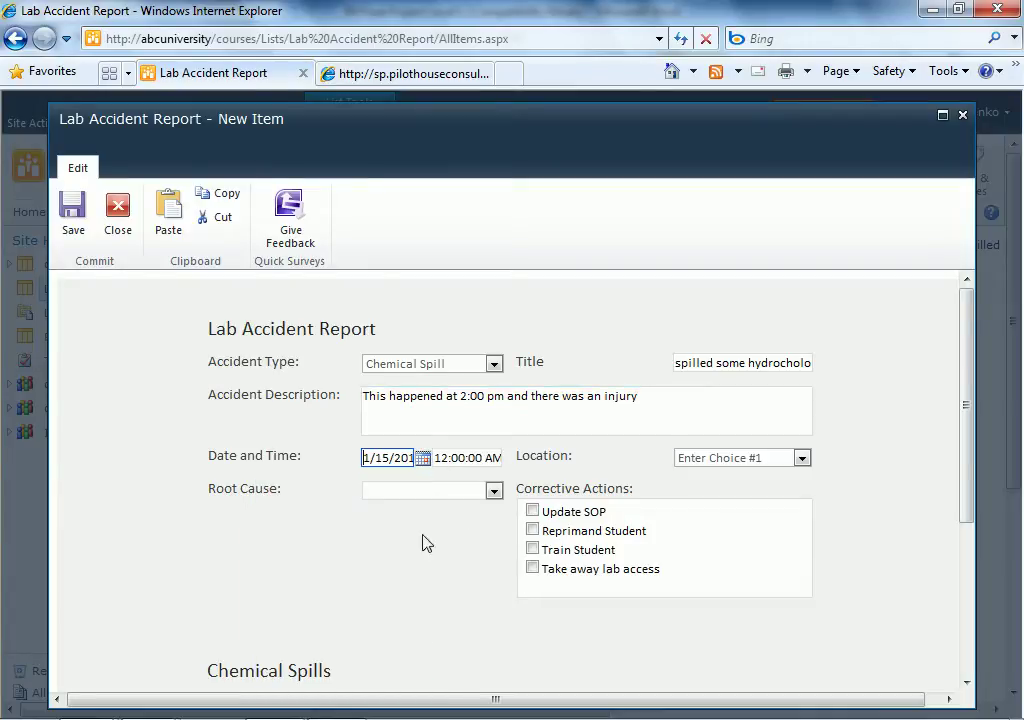
click(467, 459)
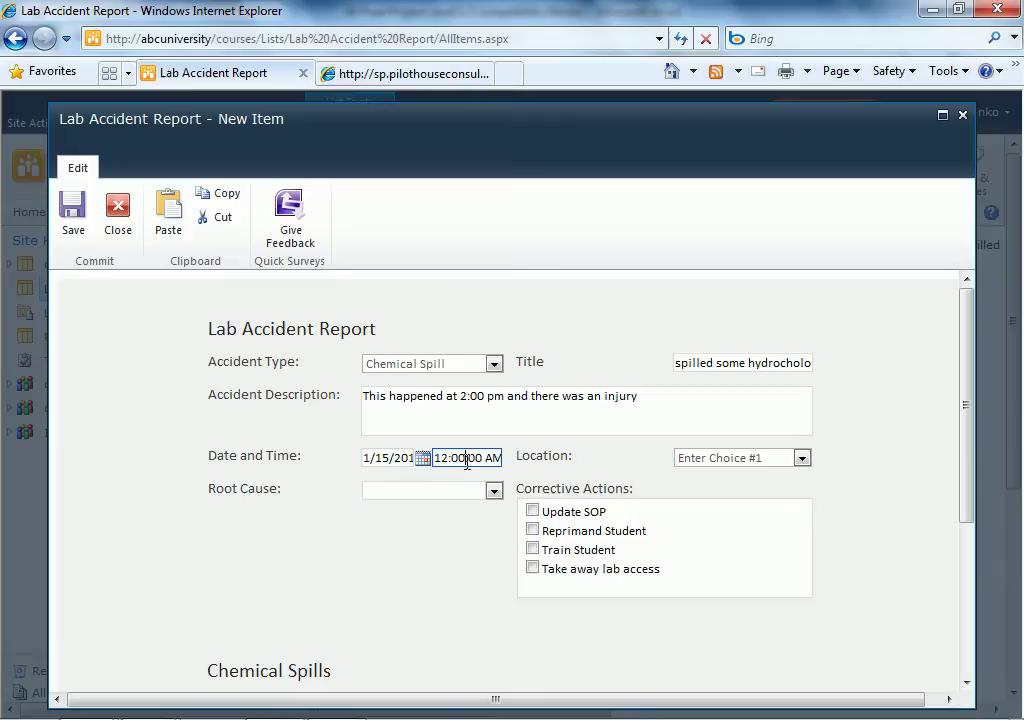
key(BackSpace)
key(BackSpace)
text(2)
click(801, 458)
click(736, 520)
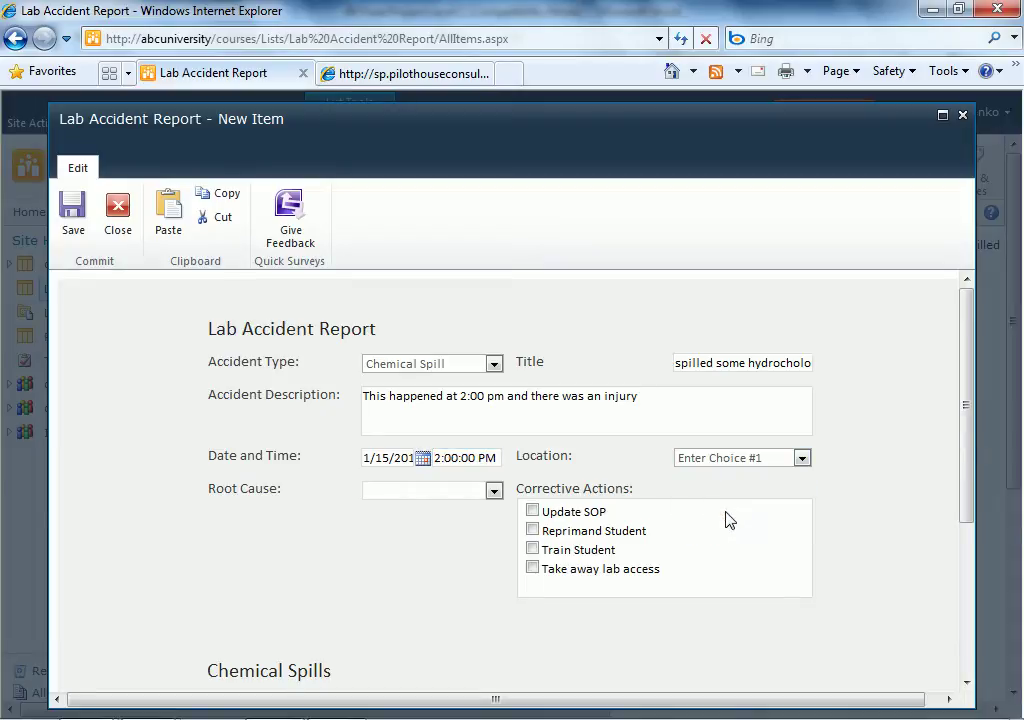
Set the root cause to Negligence and select the corrective actions Reprimand Student and Train Student.
click(494, 491)
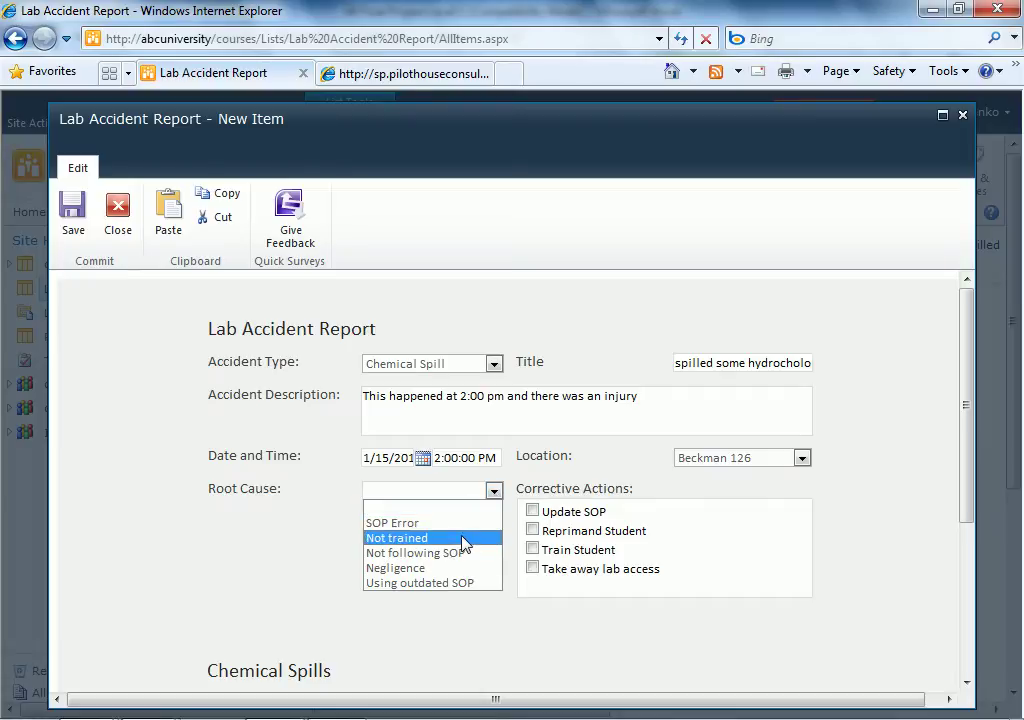
click(459, 570)
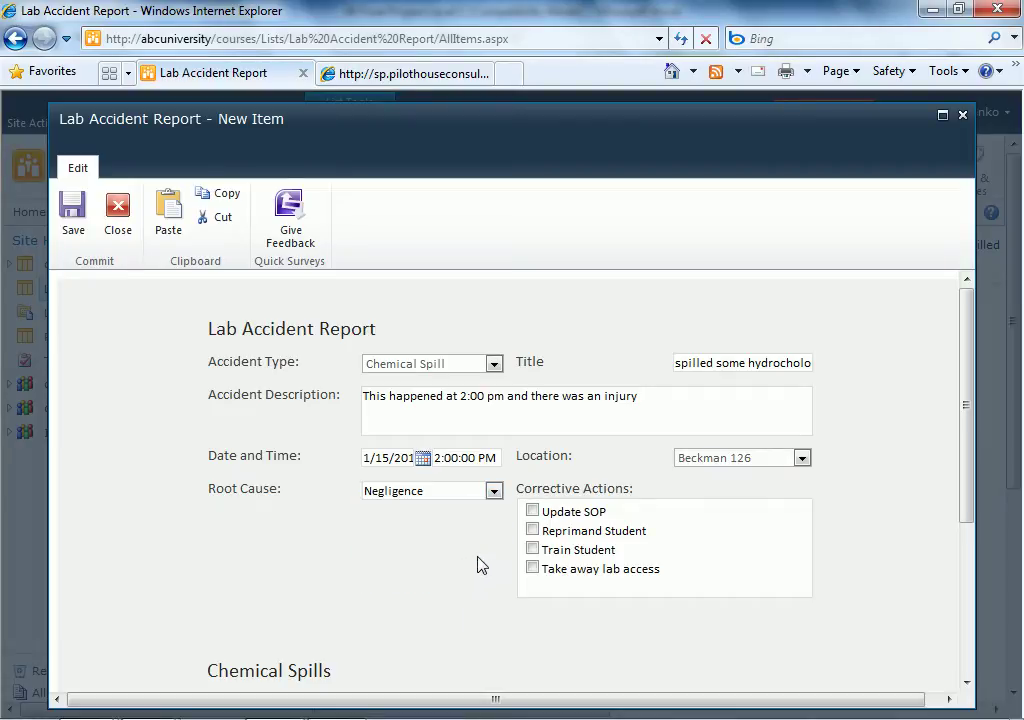
click(533, 530)
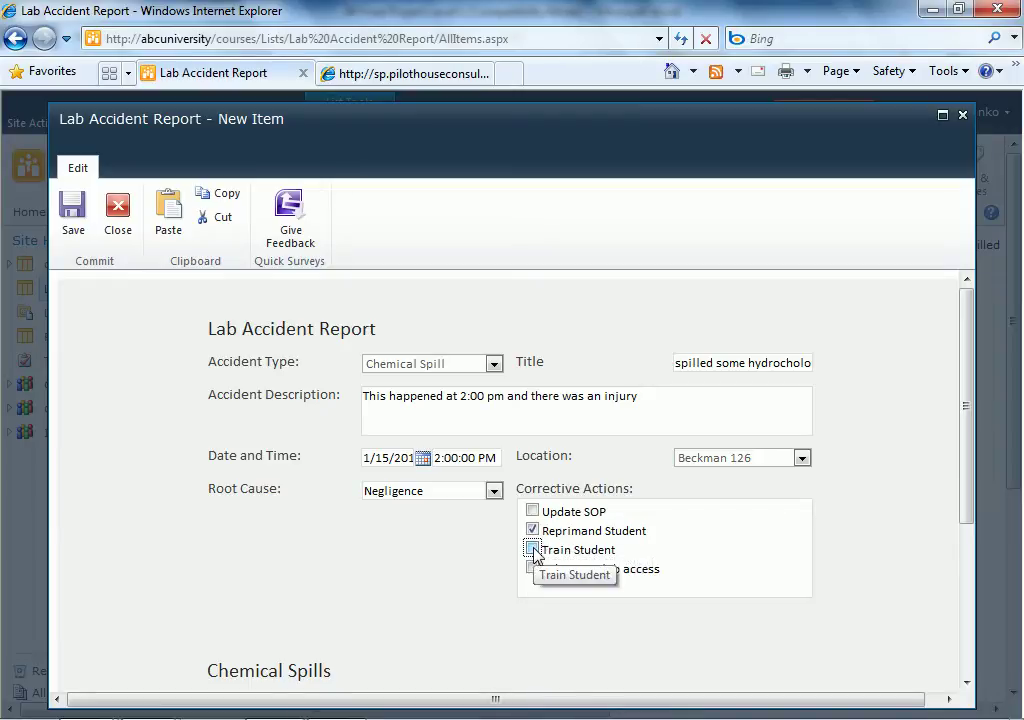
click(533, 550)
Enter 1 as the amount of chemical spilled and choose Hydrochloric Acid as its type.
scroll(560, 570, down, 5)
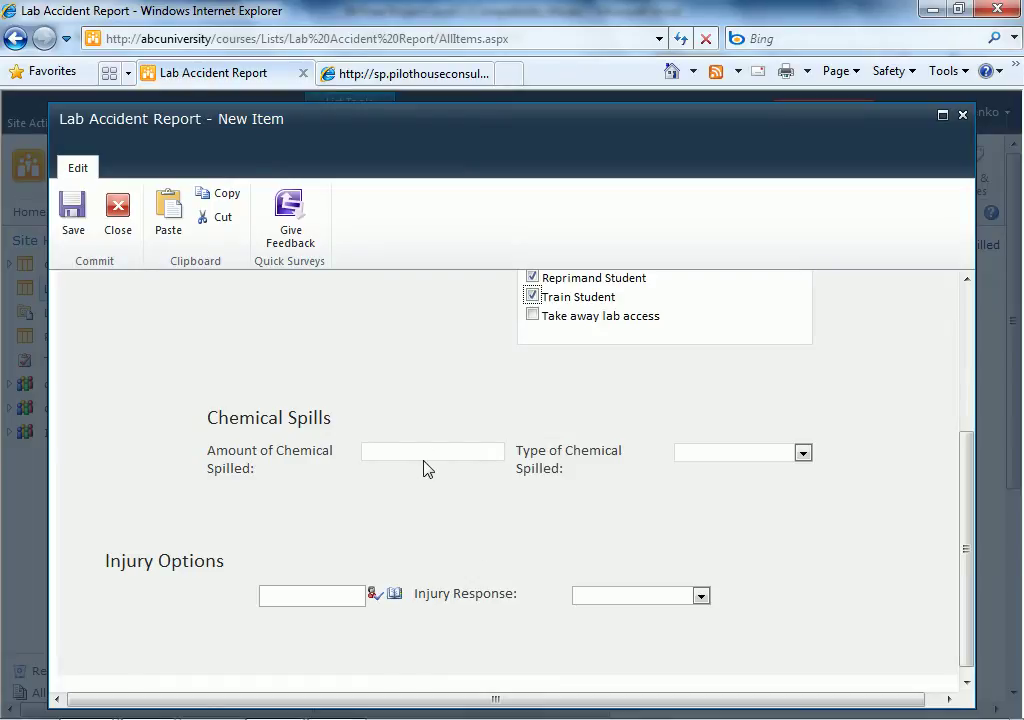
click(425, 454)
click(757, 484)
click(803, 454)
click(782, 490)
Enter the injured person's user name in the injury options and set the injury response to First aid given.
click(339, 601)
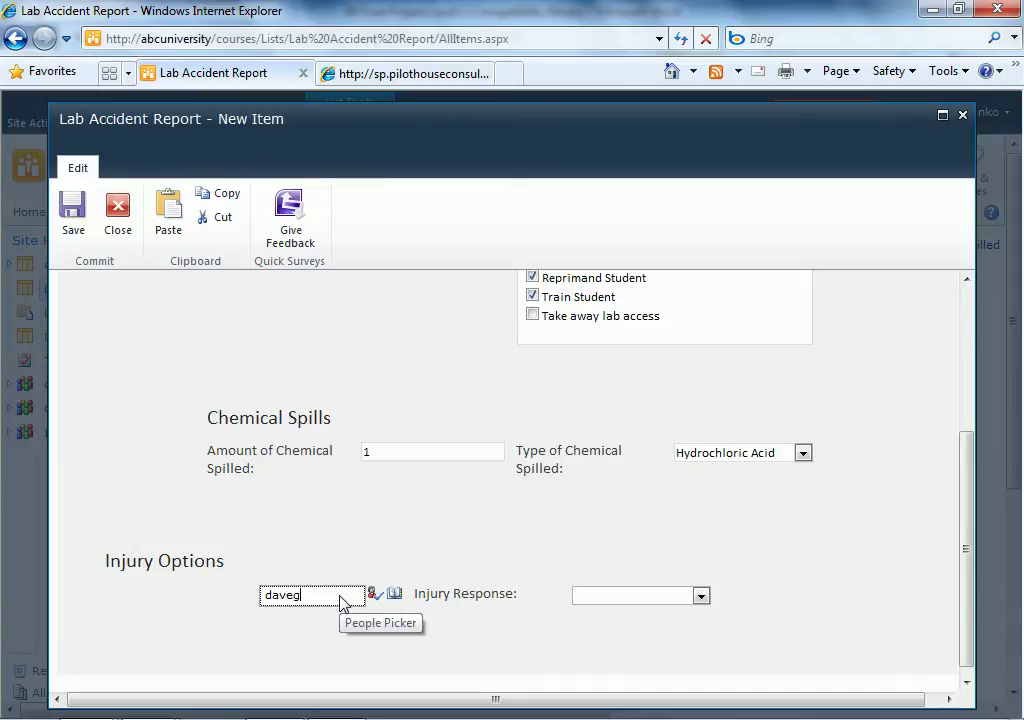
key(Tab)
click(701, 598)
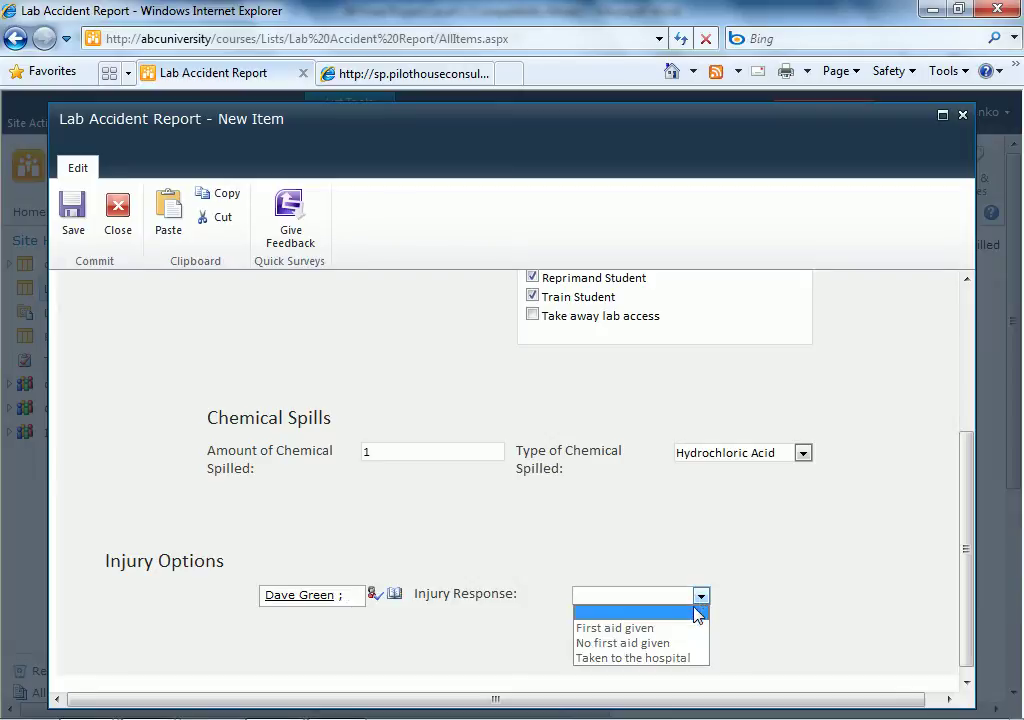
click(676, 630)
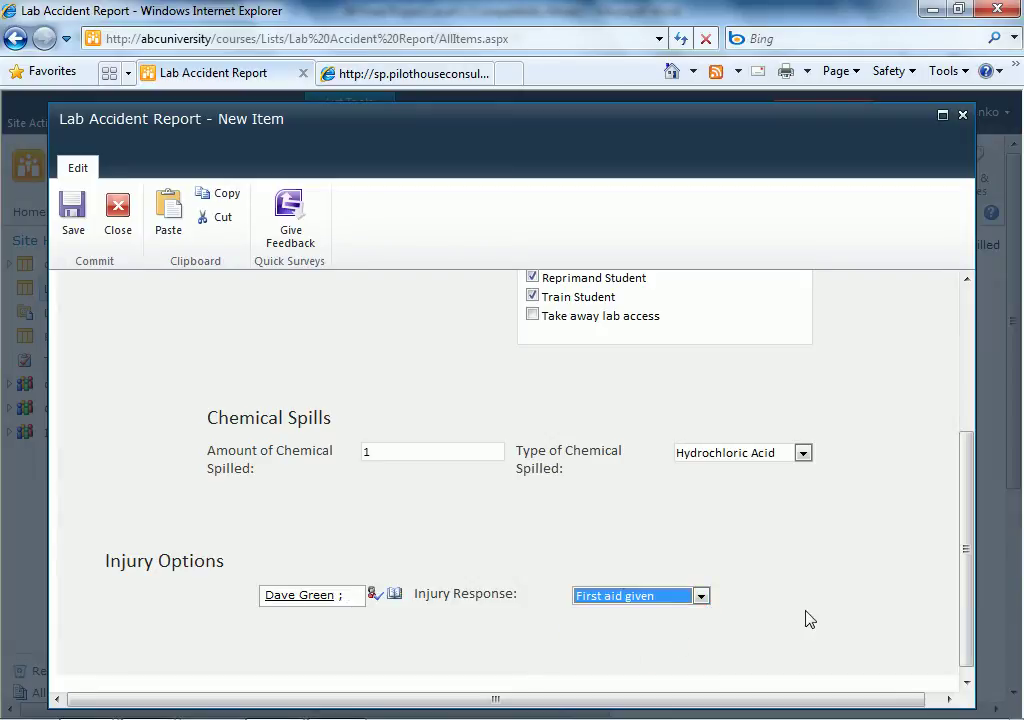
Review the filled-in accident report, save it and check its entry in the list.
drag(965, 601, 976, 445)
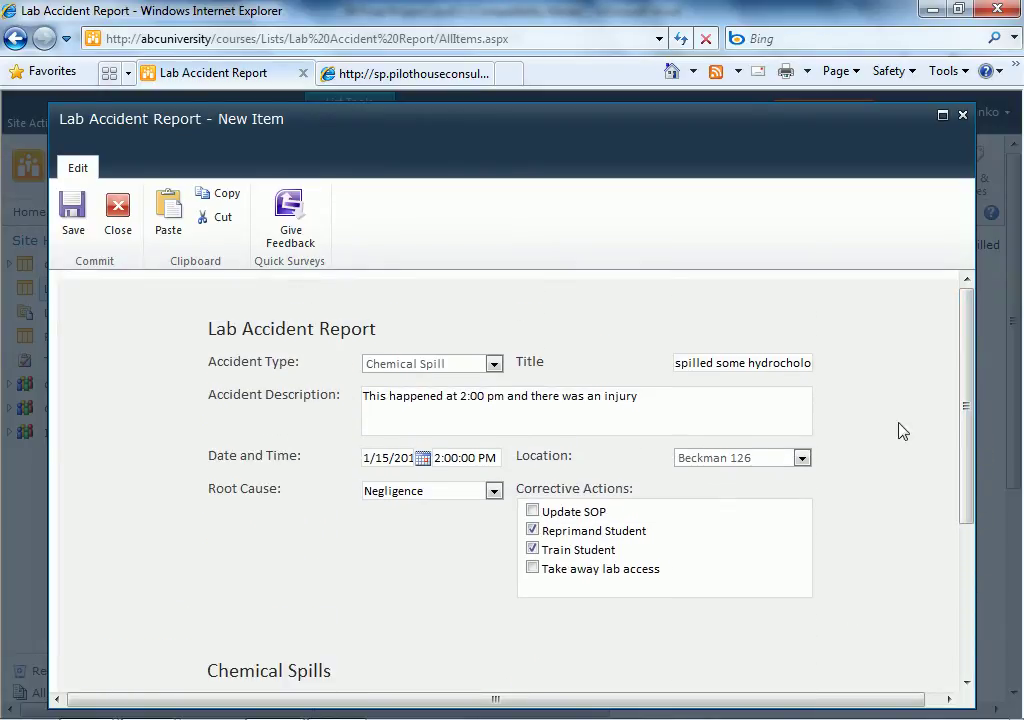
click(684, 403)
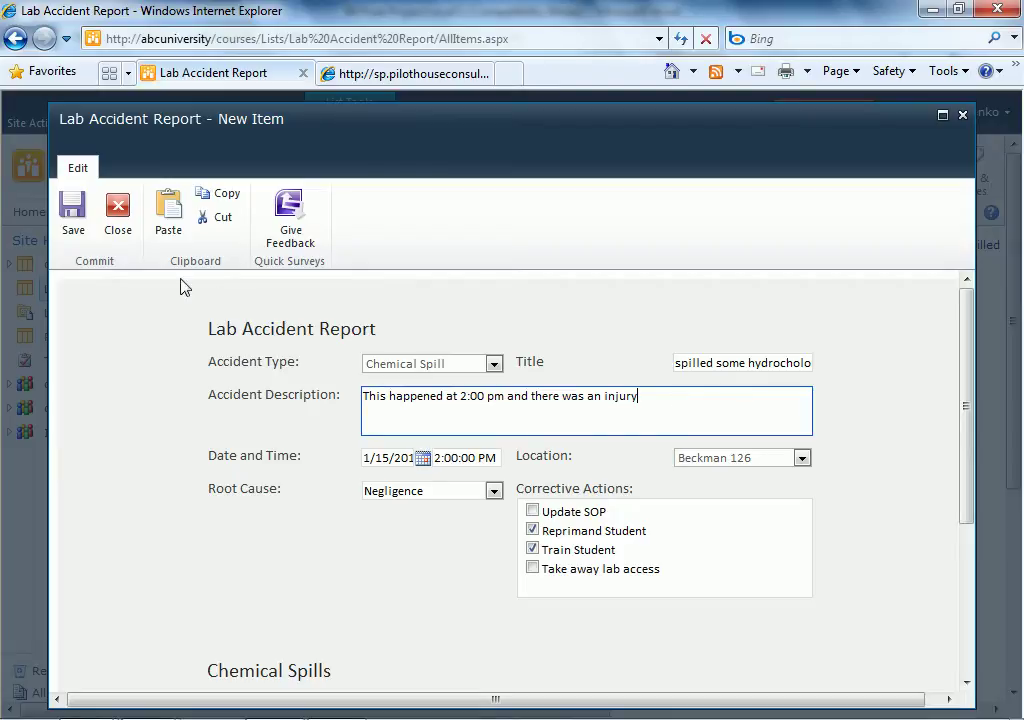
click(75, 226)
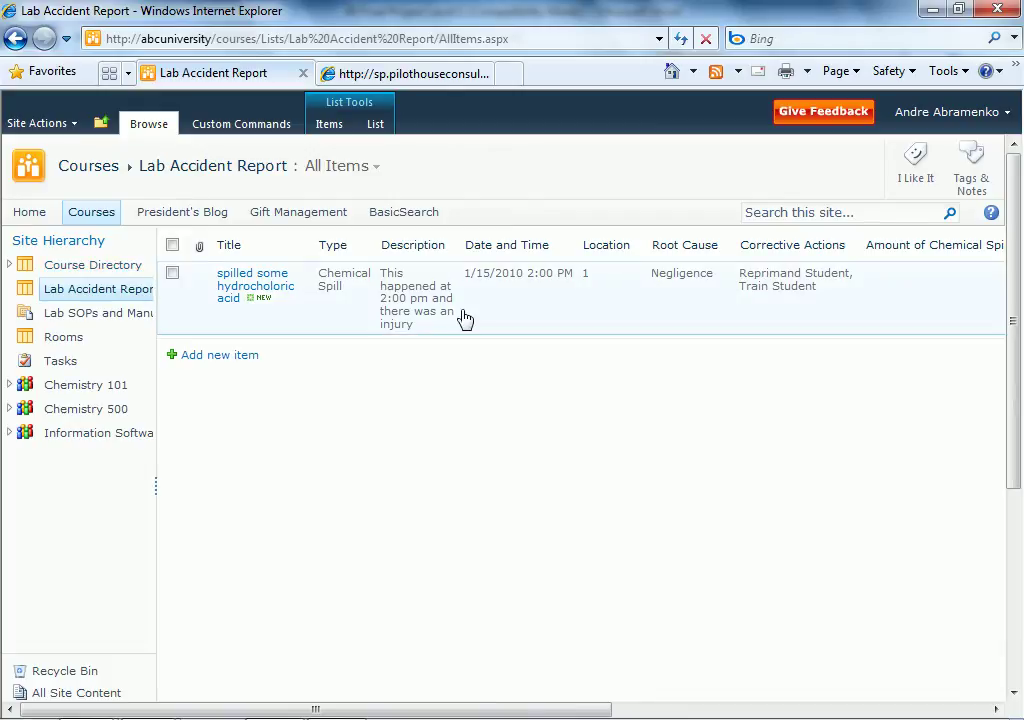
drag(300, 710, 288, 679)
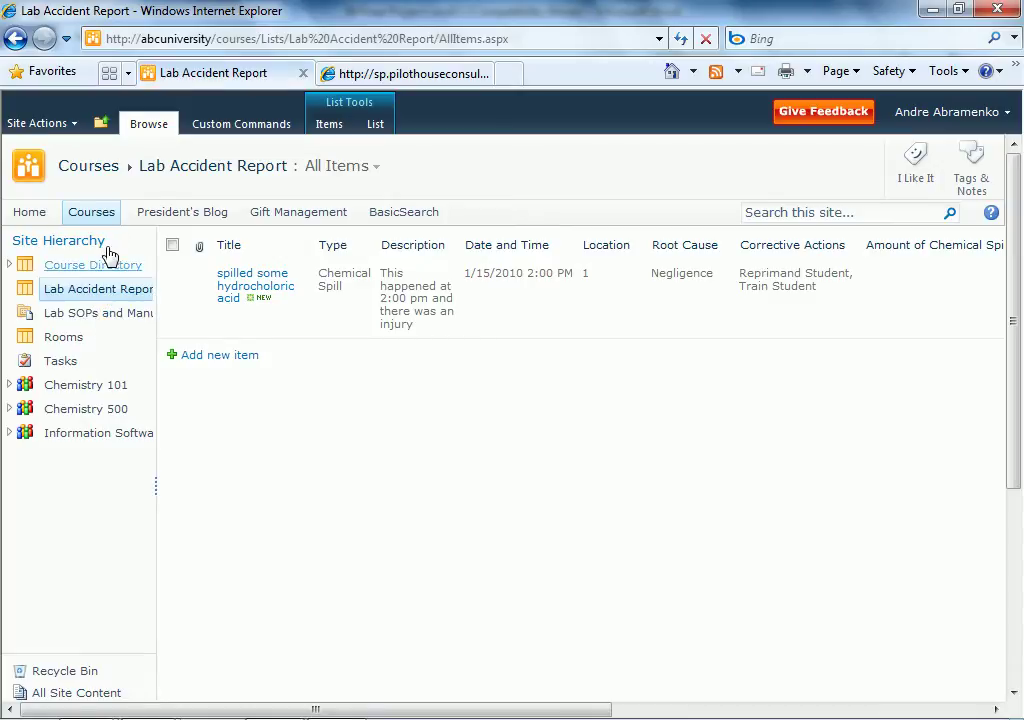
Go up to the Courses site home page and put it in edit mode.
click(102, 123)
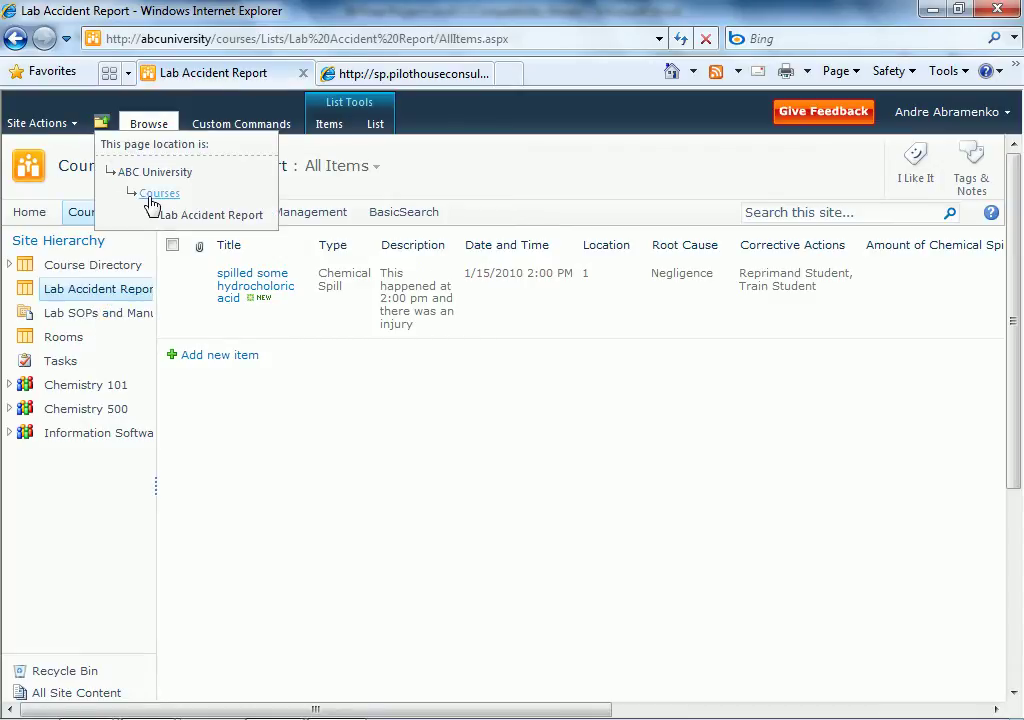
click(152, 195)
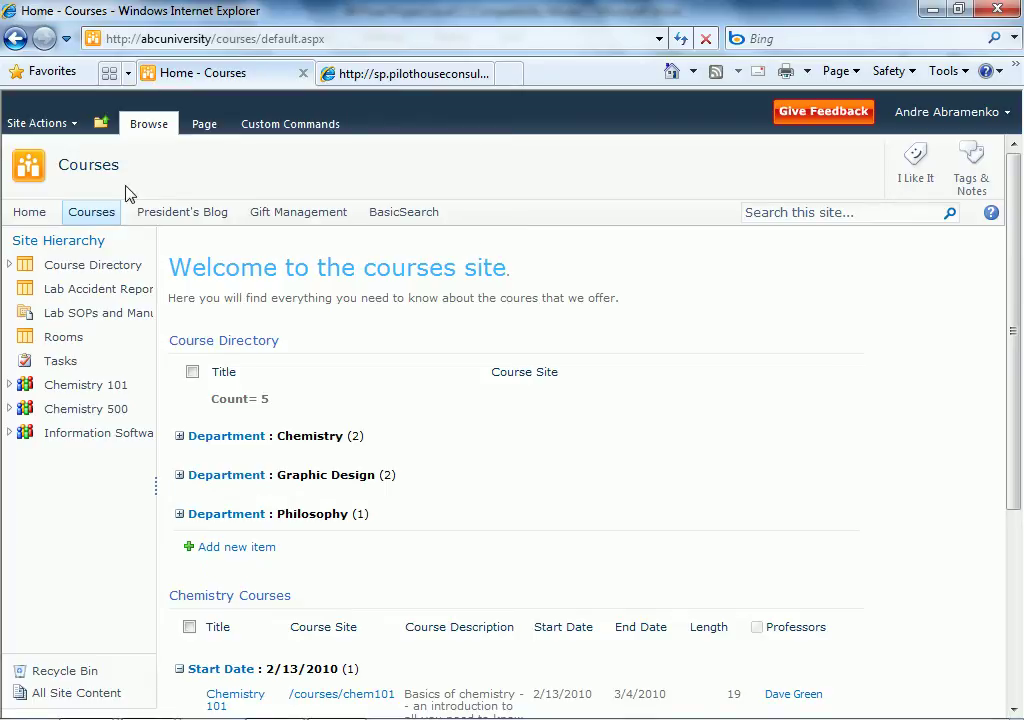
click(56, 128)
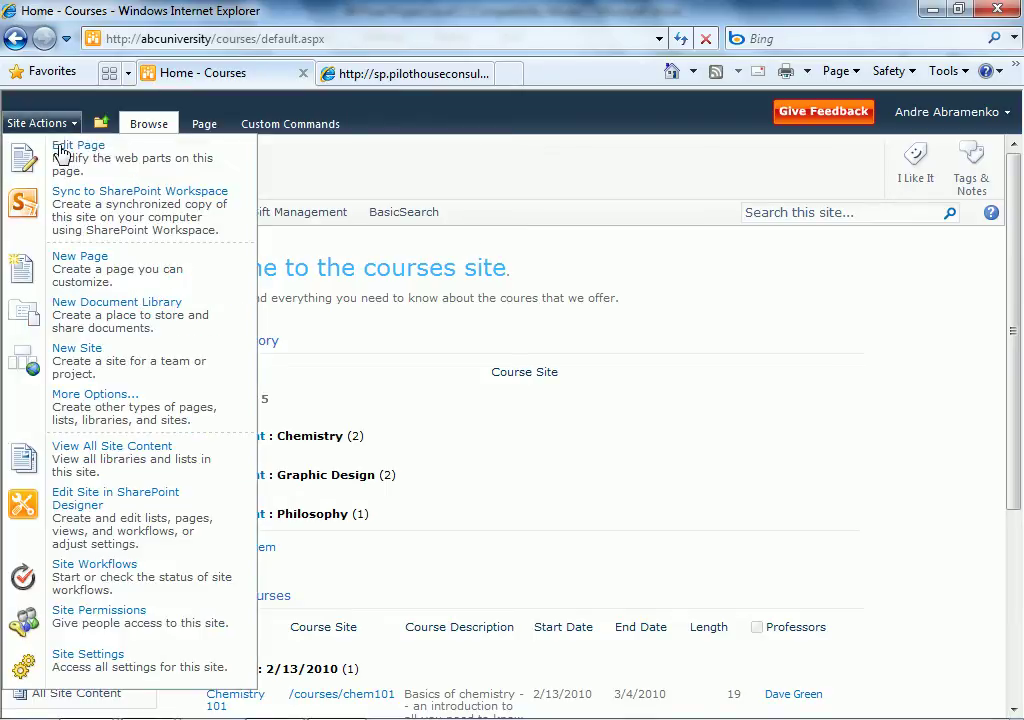
click(62, 166)
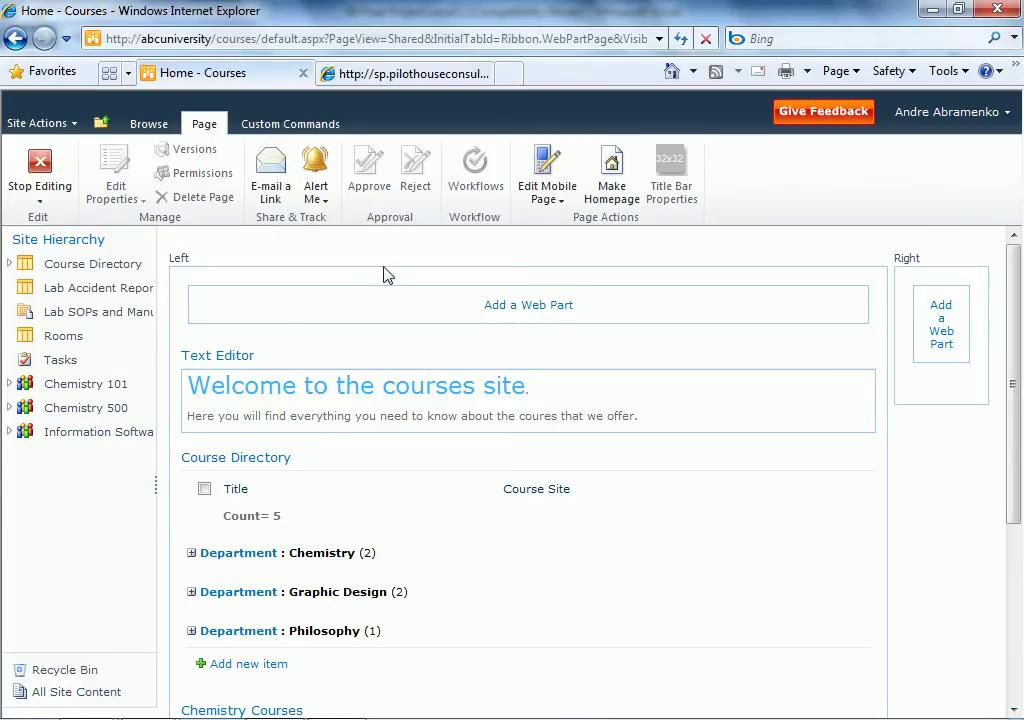
Add an InfoPath Form Web Part from Office Client Applications to the page's Left zone.
click(509, 306)
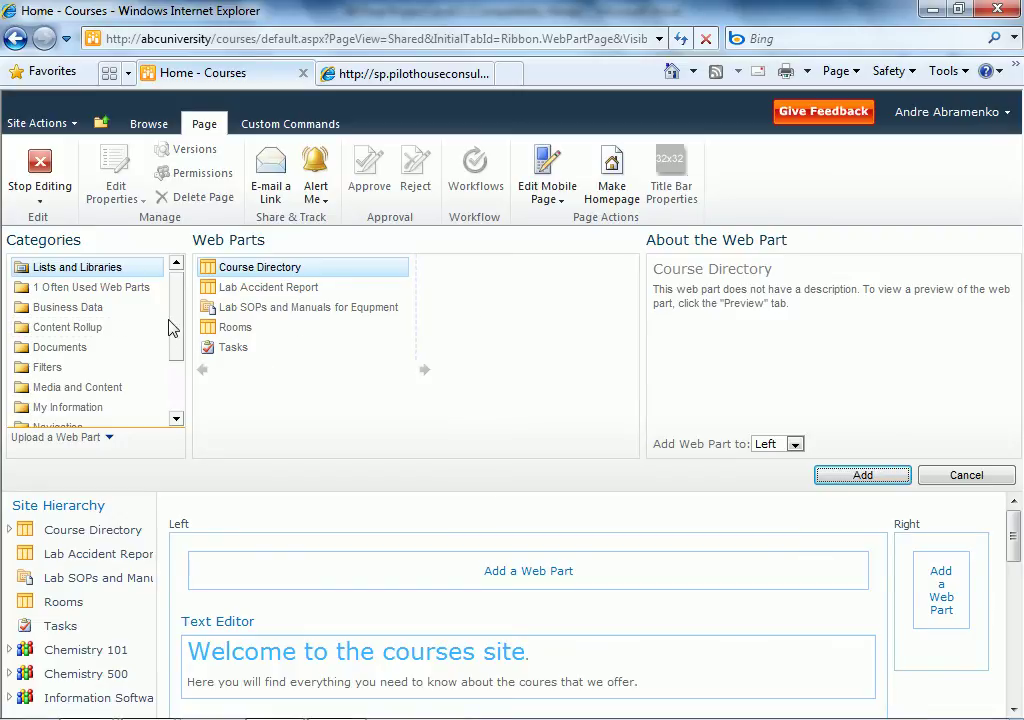
drag(176, 325, 158, 359)
click(68, 375)
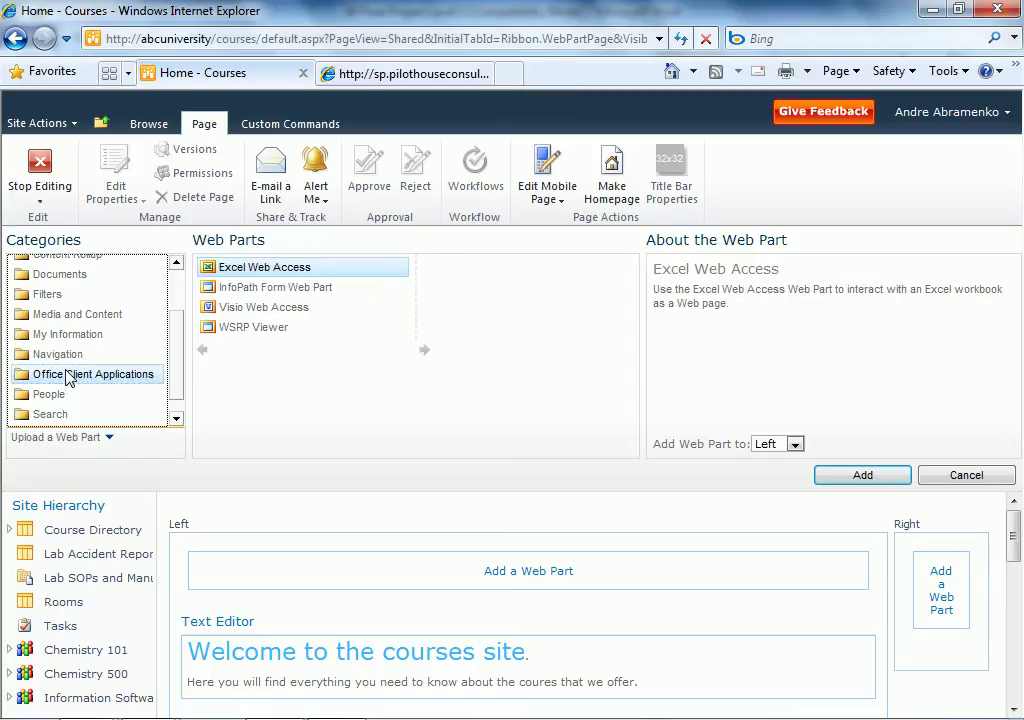
click(242, 290)
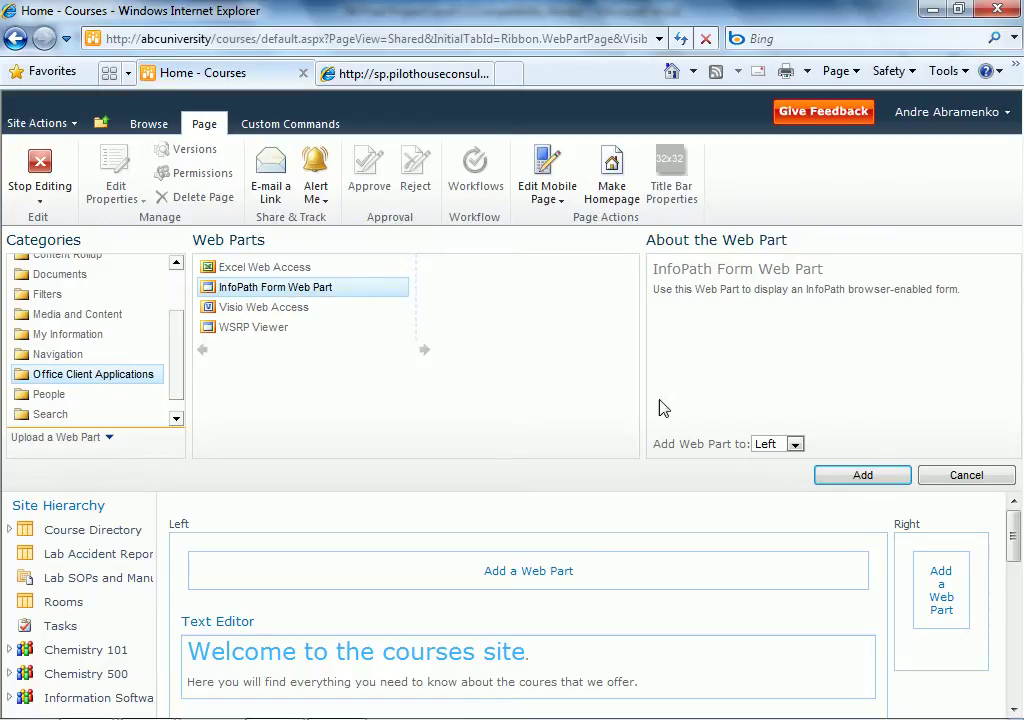
click(848, 482)
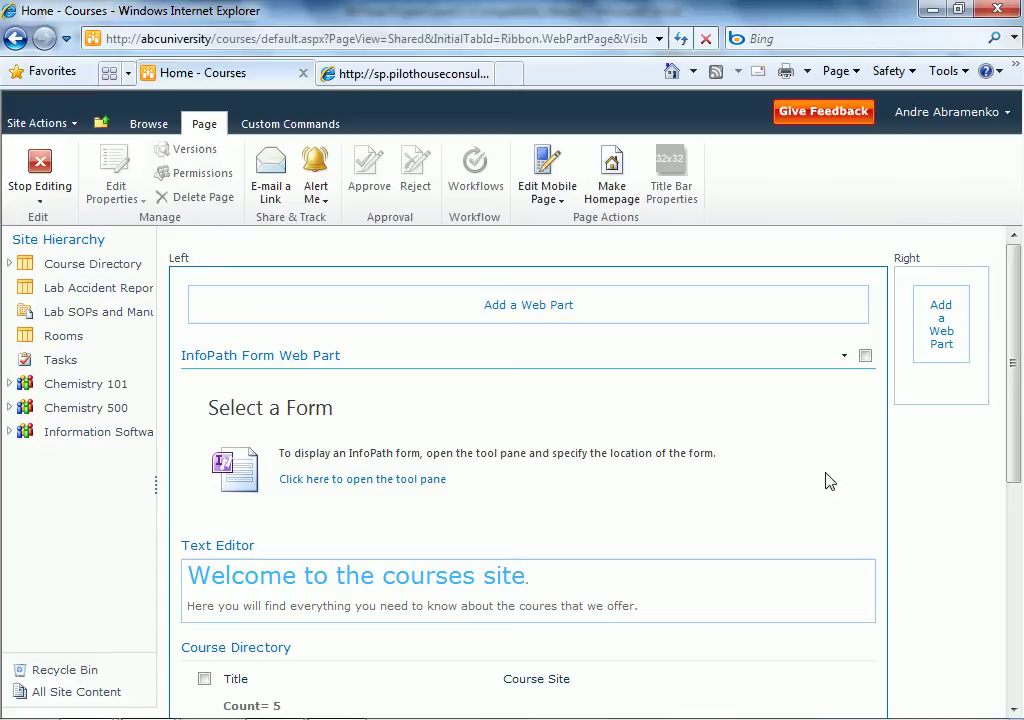
Open the new InfoPath web part's properties and set its list or library to Lab Accident Report.
click(431, 482)
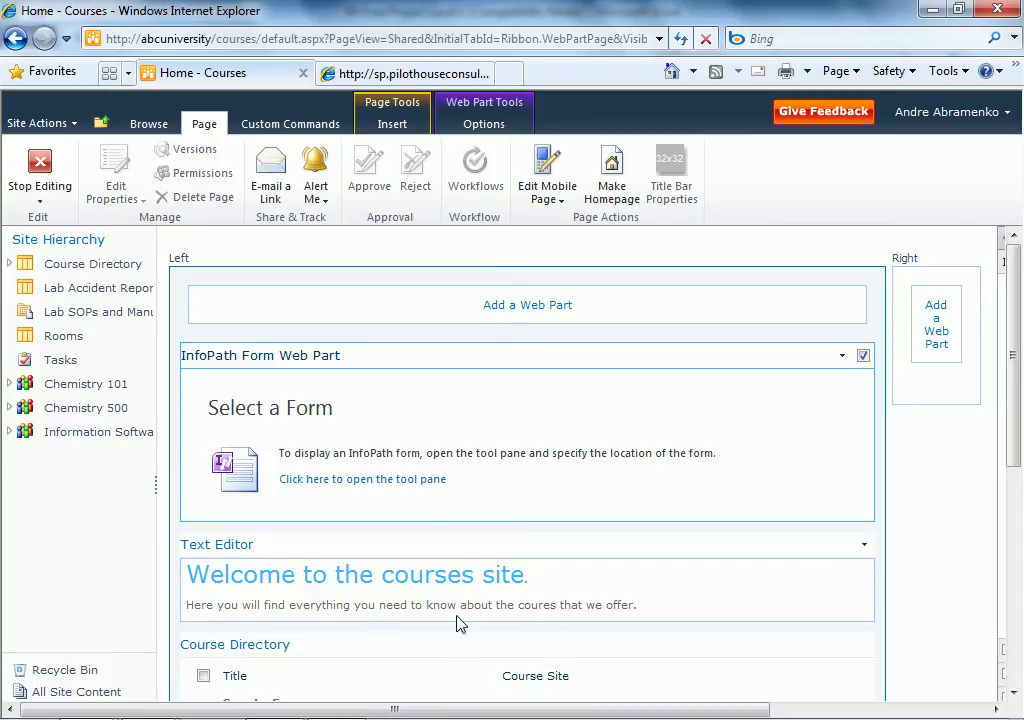
mouse_move(460, 712)
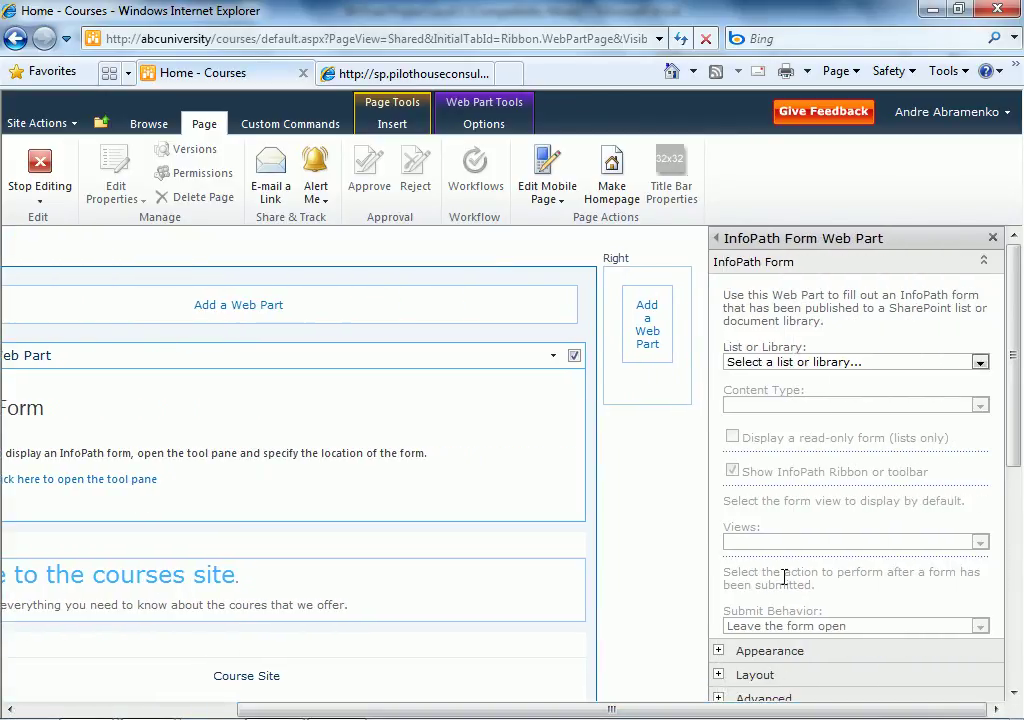
click(785, 364)
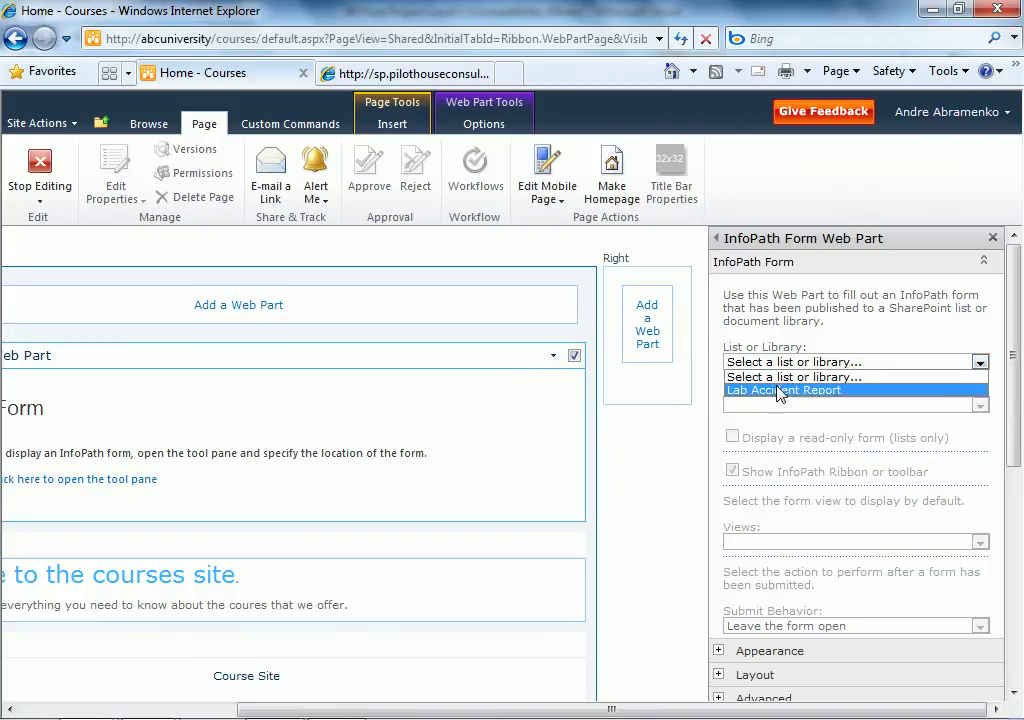
click(780, 390)
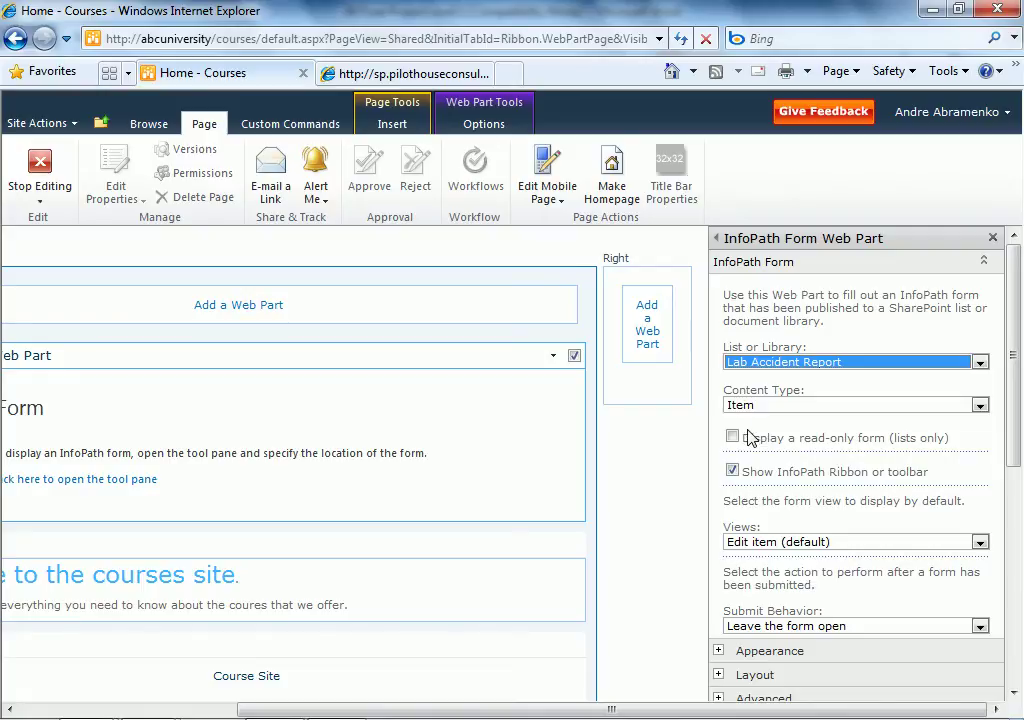
Set the InfoPath web part's submit behavior to Close the form, accept its properties and stop editing the page.
scroll(750, 438, down, 1)
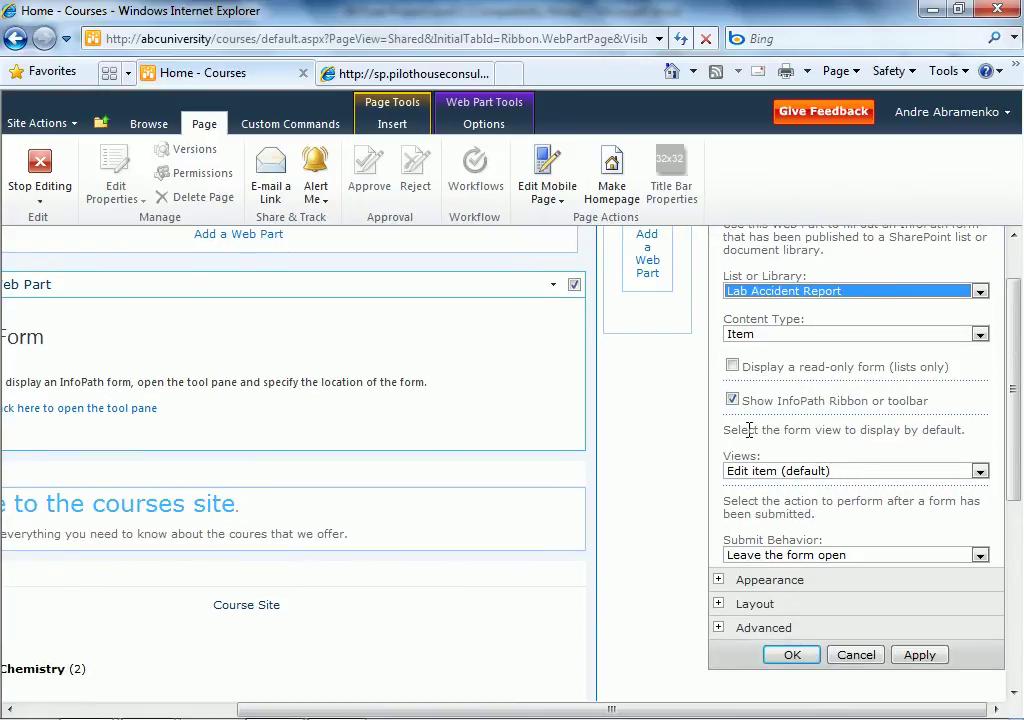
click(776, 557)
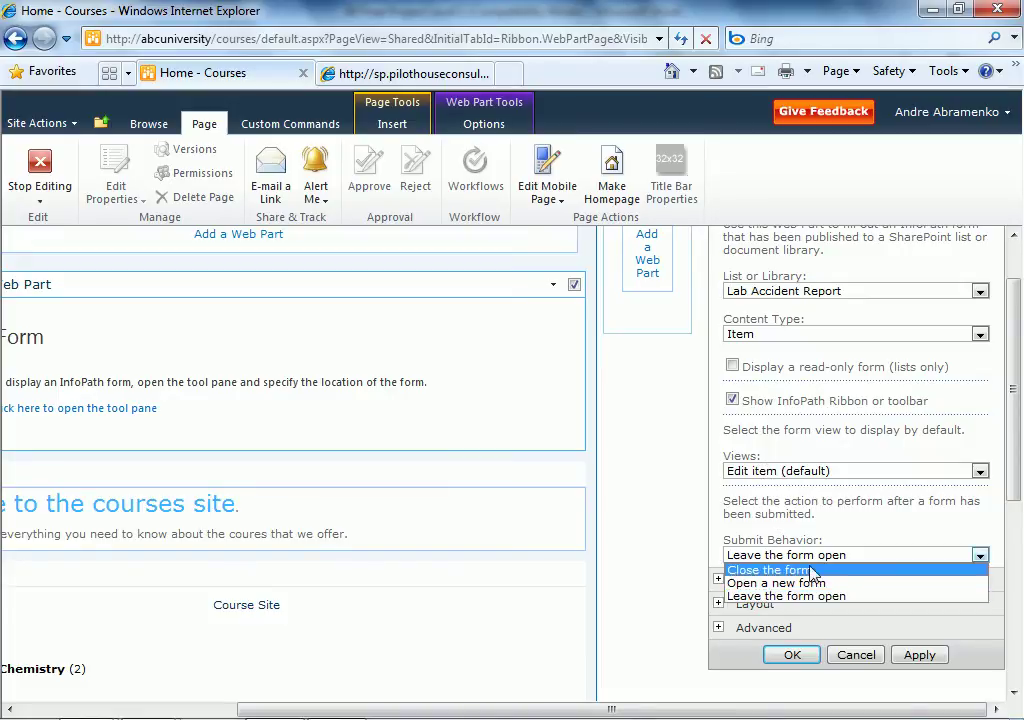
click(757, 571)
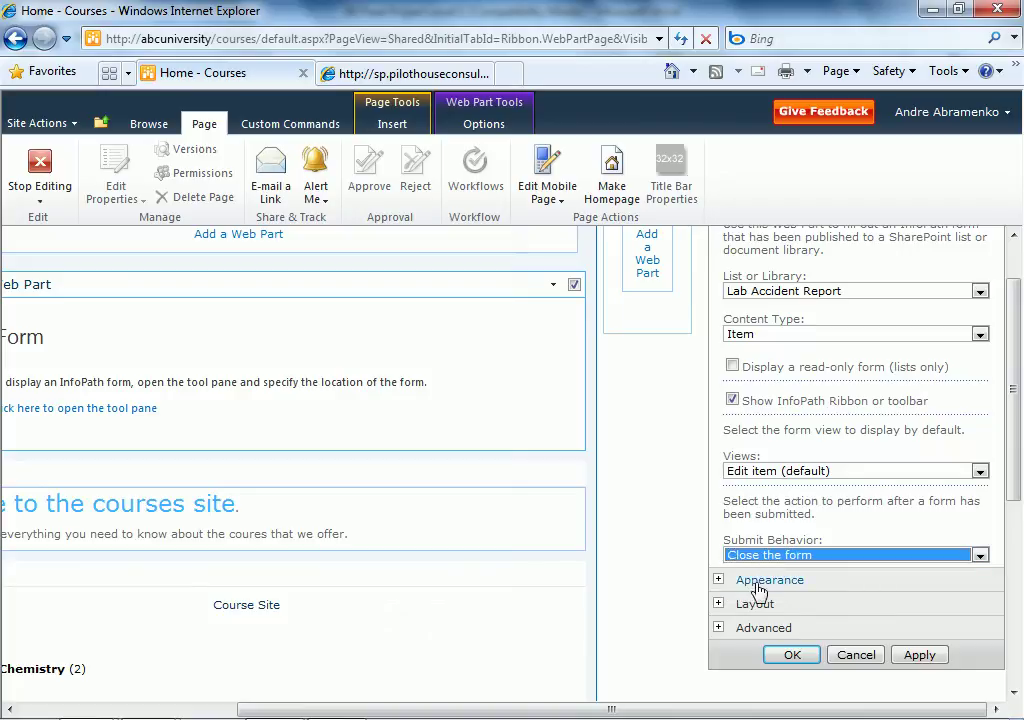
click(793, 656)
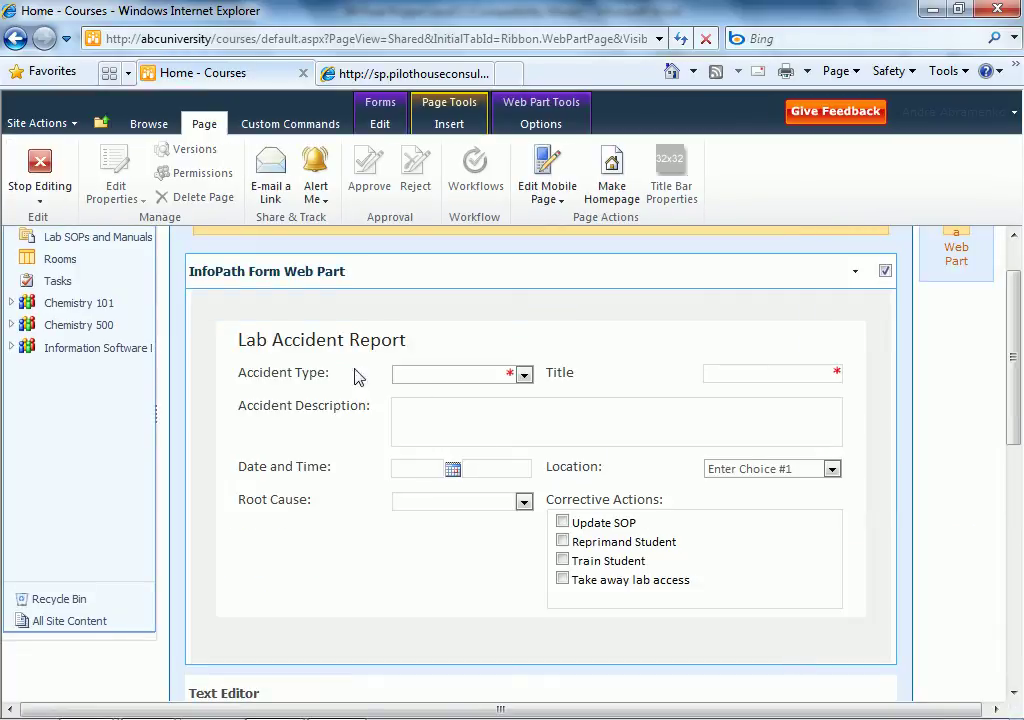
click(33, 187)
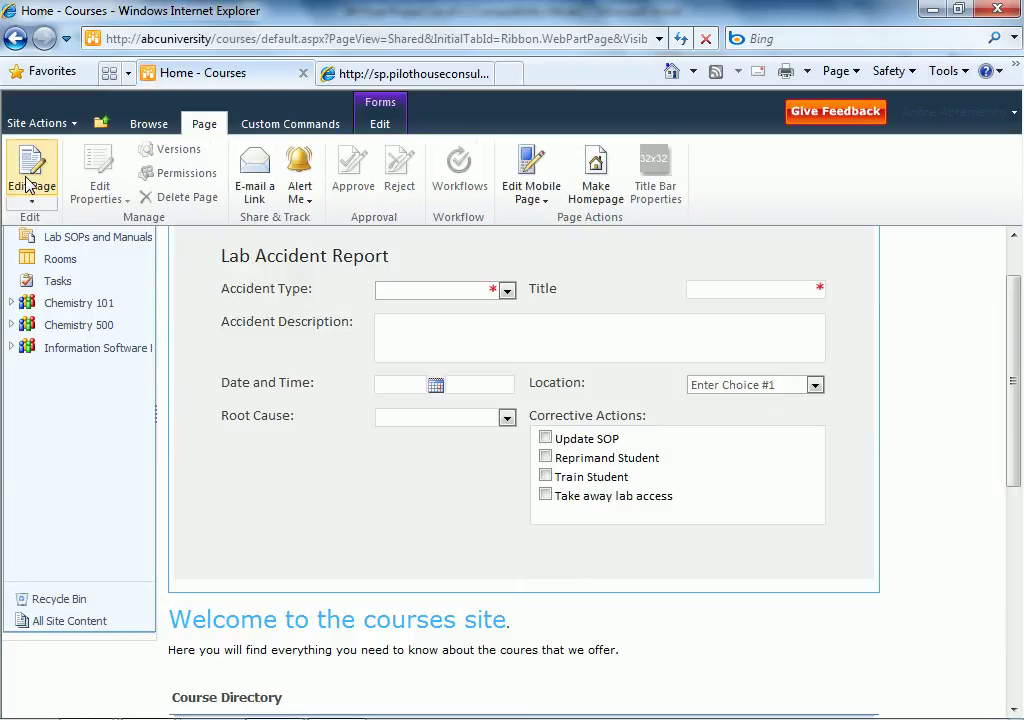
Go up to the ABC University site and reopen the Courses home page to view the embedded form.
click(103, 128)
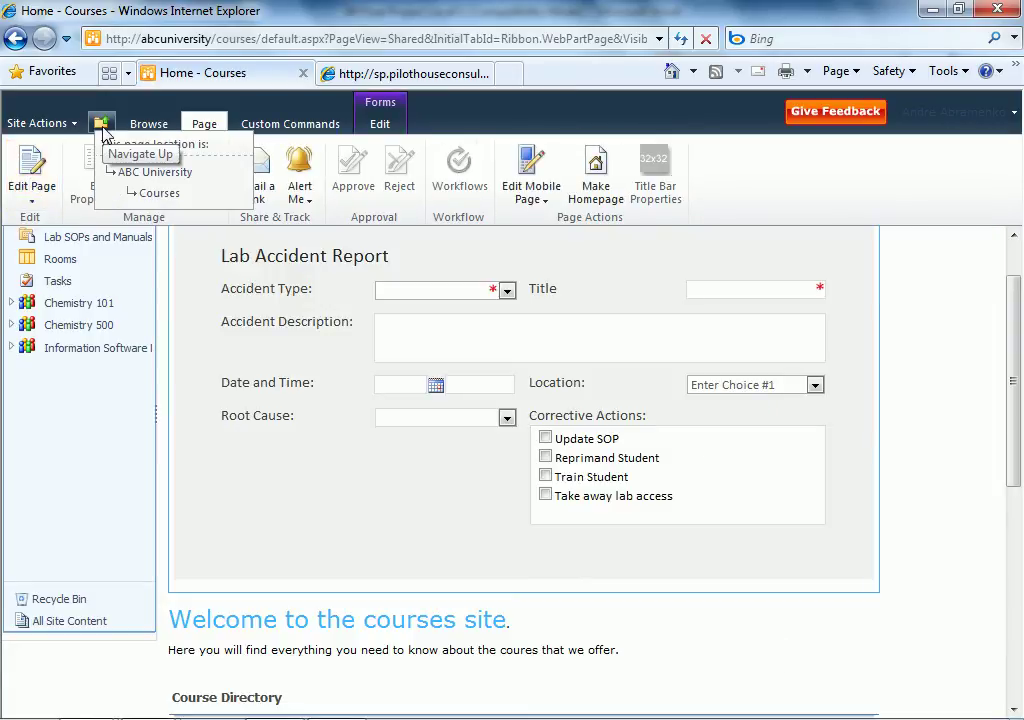
click(133, 171)
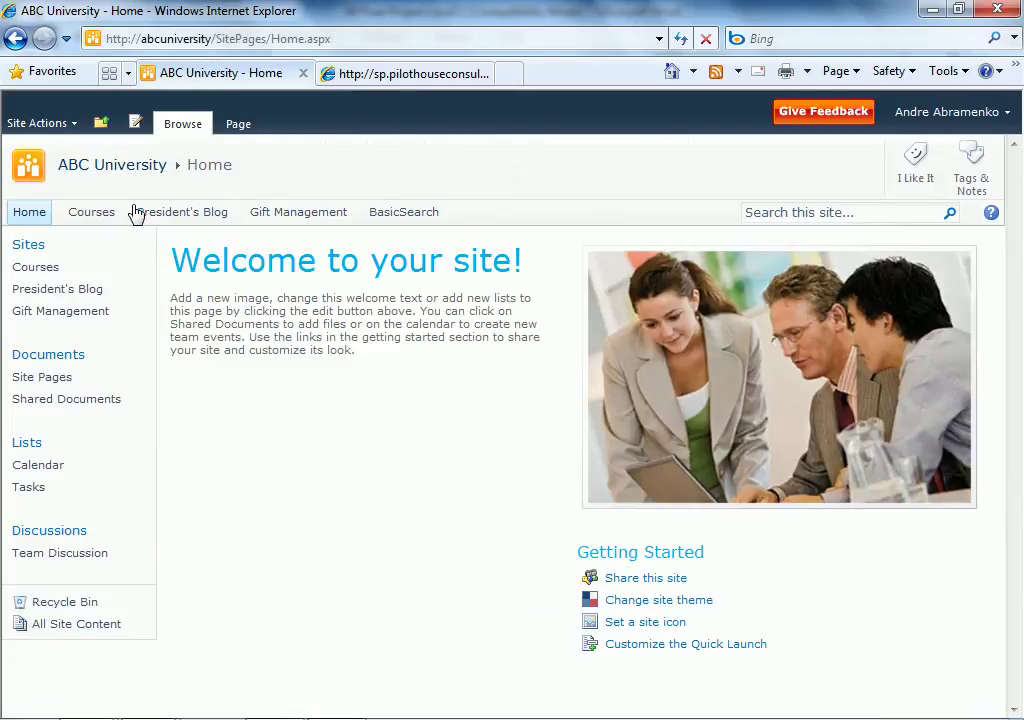
click(48, 269)
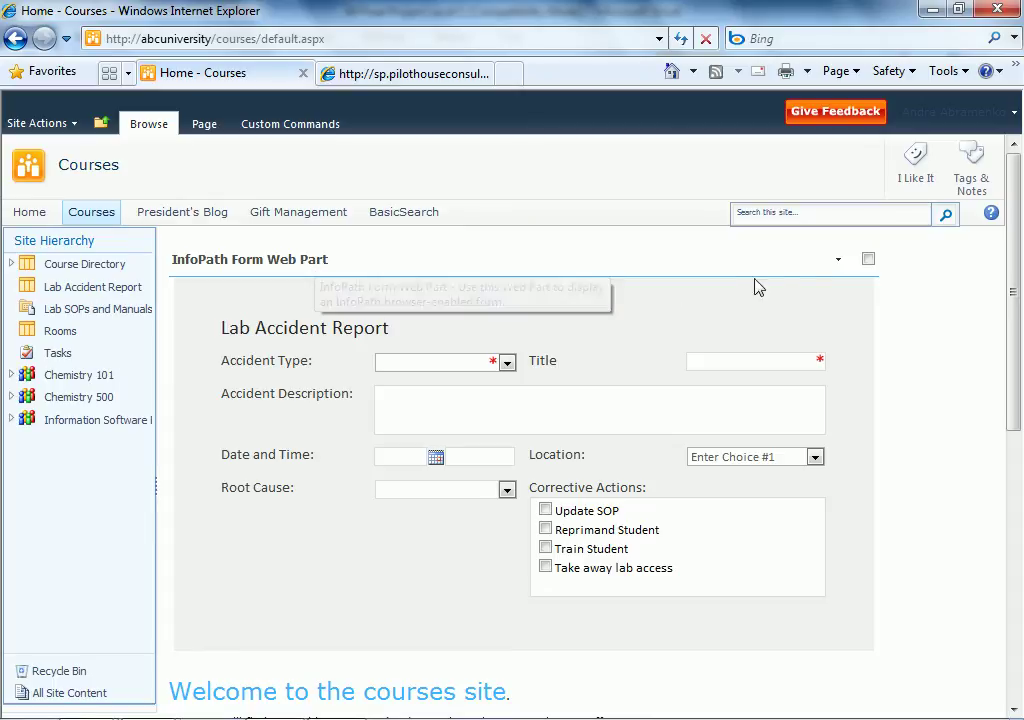
Edit the InfoPath web part's appearance, setting its Chrome Type to None.
click(830, 264)
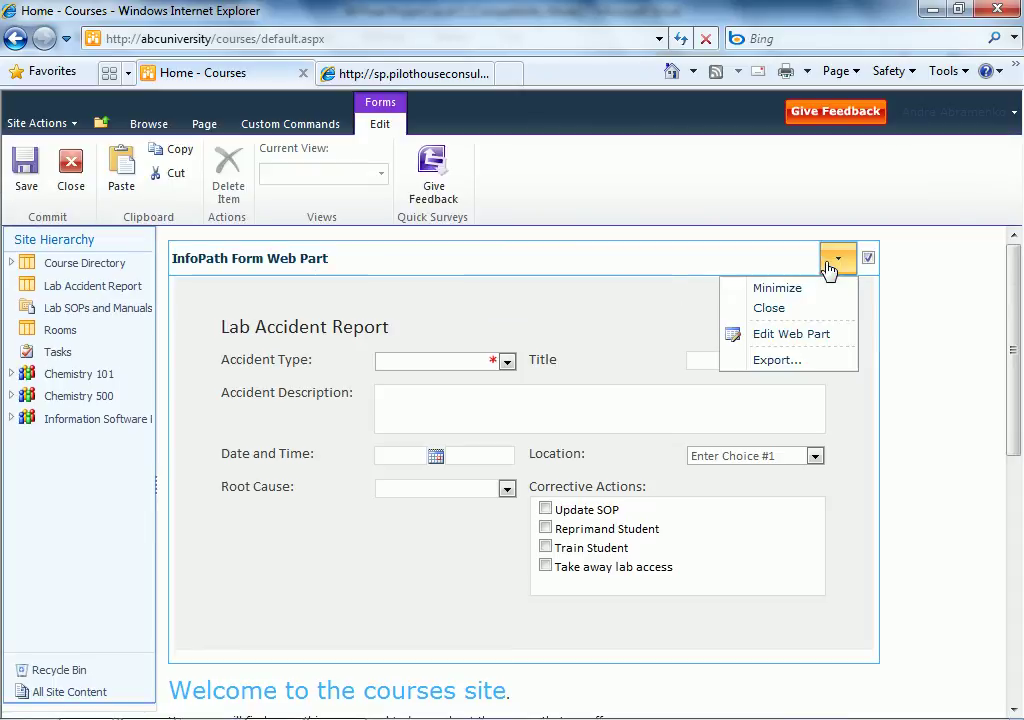
click(791, 345)
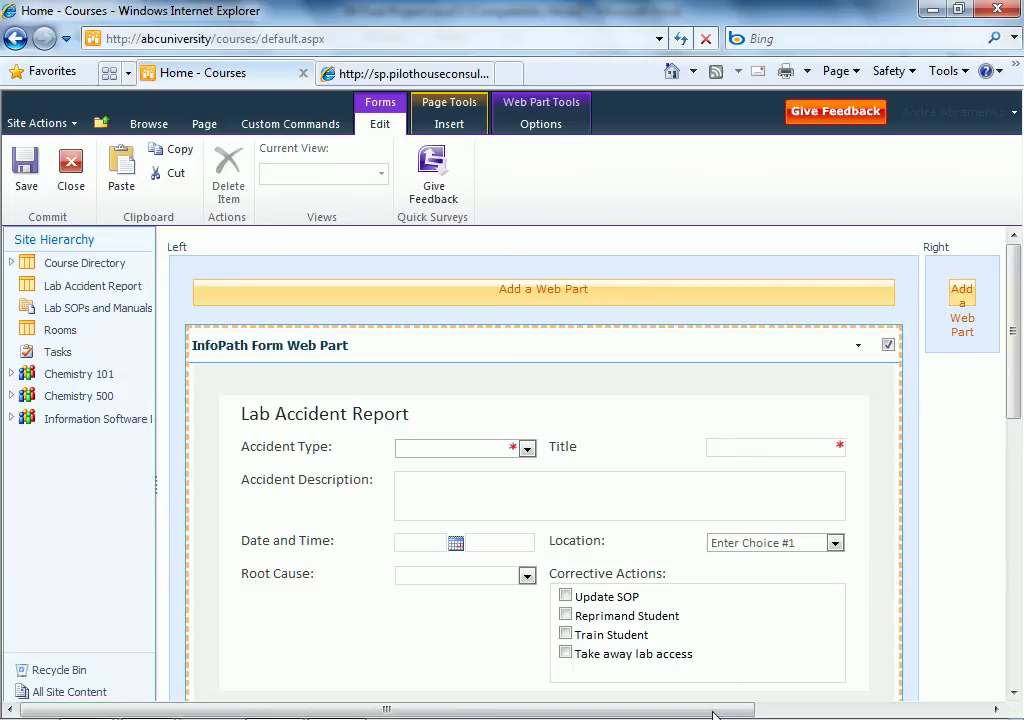
scroll(832, 540, down, 3)
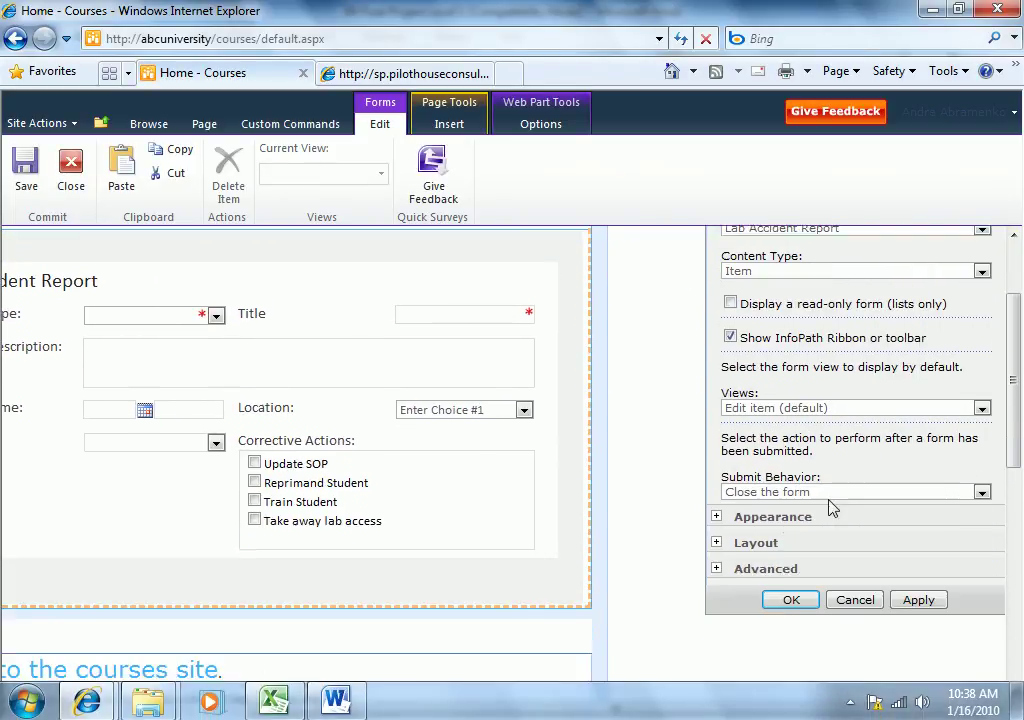
click(717, 507)
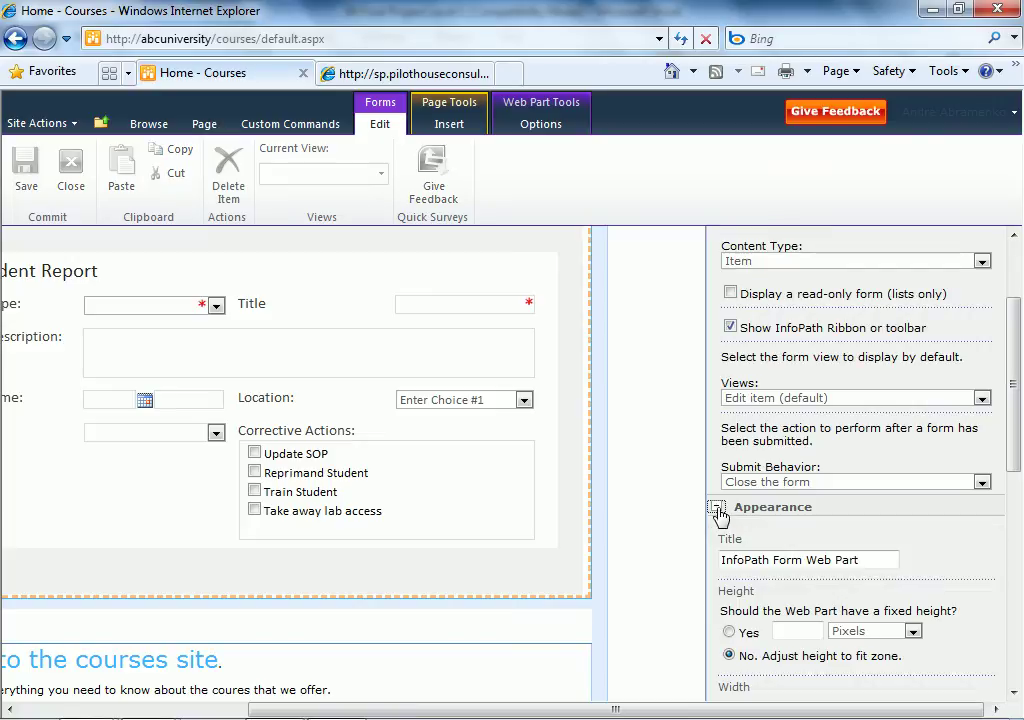
scroll(719, 515, down, 6)
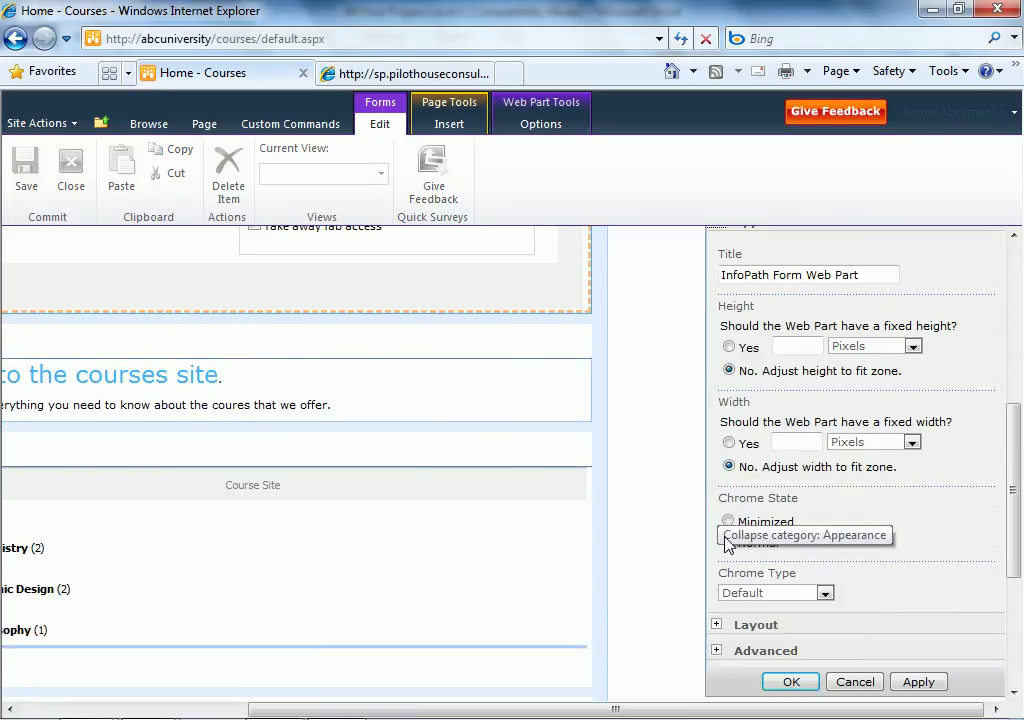
click(752, 597)
click(730, 620)
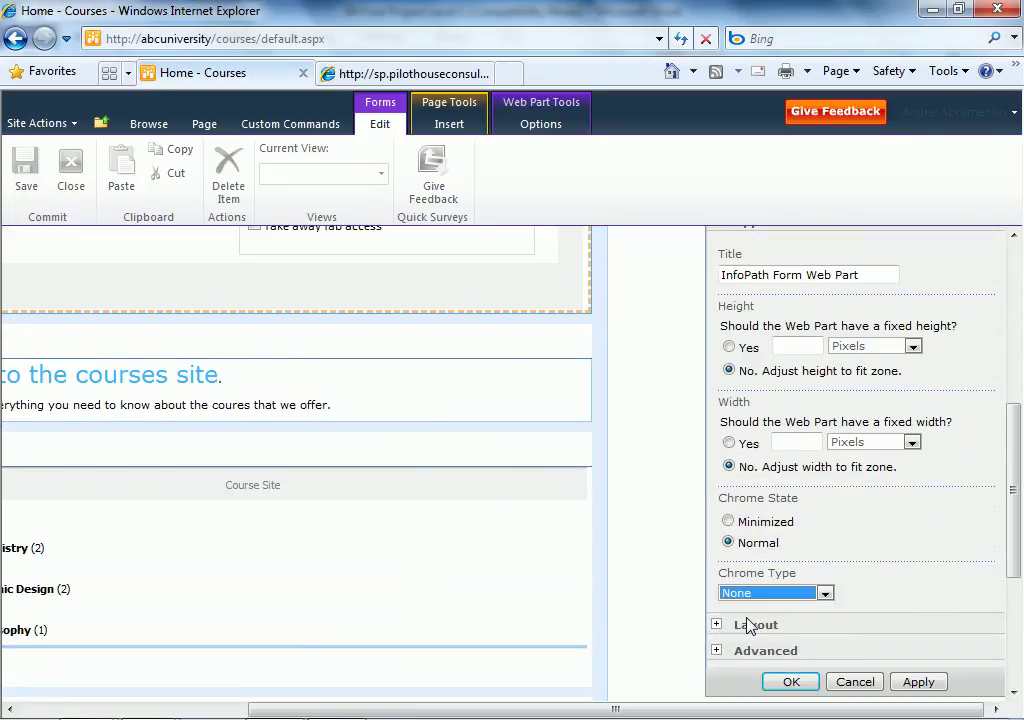
click(786, 681)
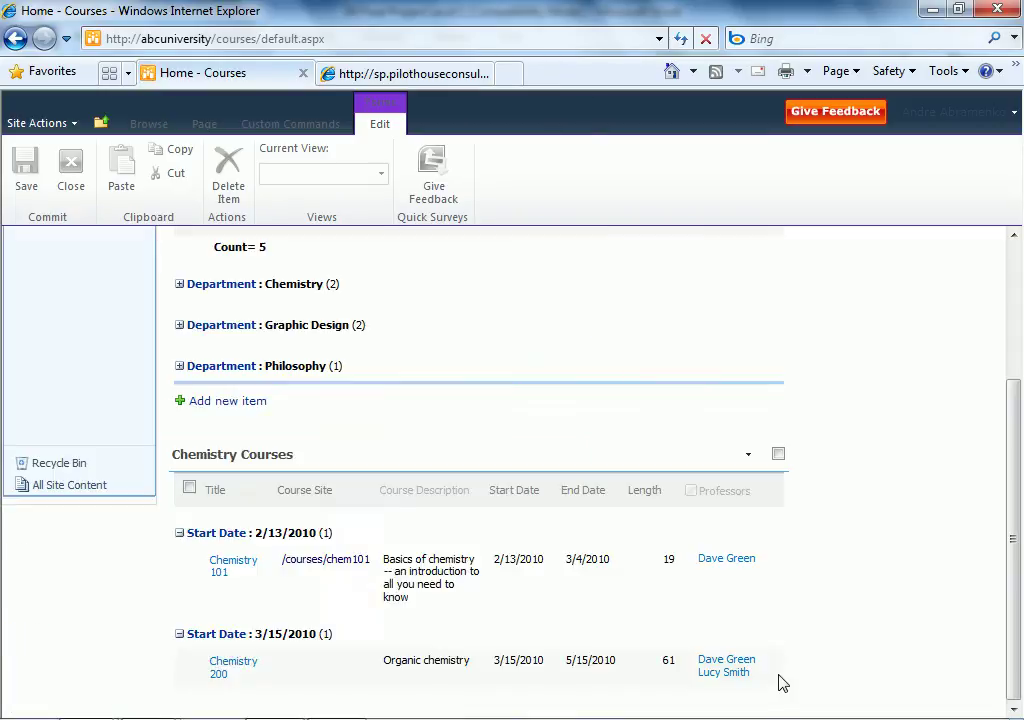
Try to save the embedded Lab Accident Report form with its required fields left blank.
scroll(718, 532, up, 3)
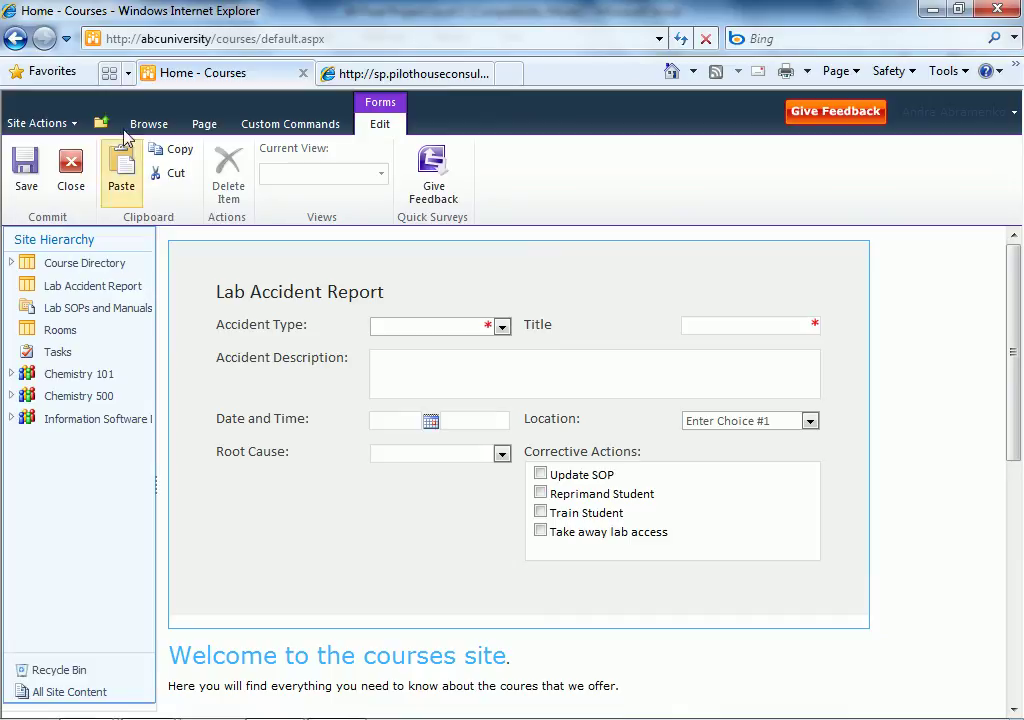
click(26, 172)
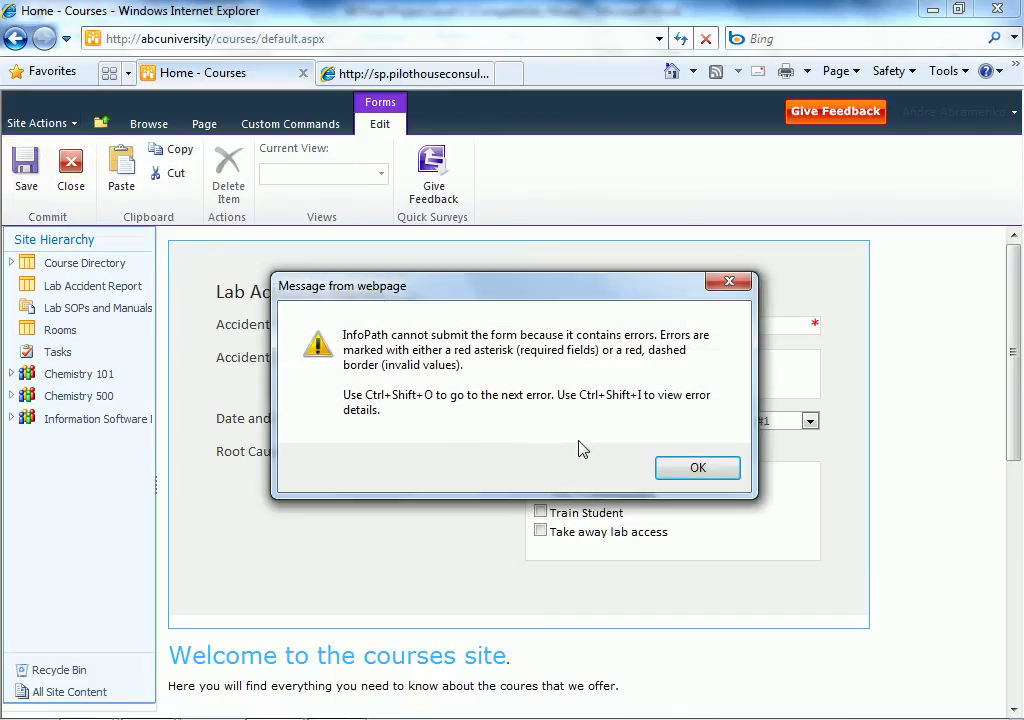
click(720, 477)
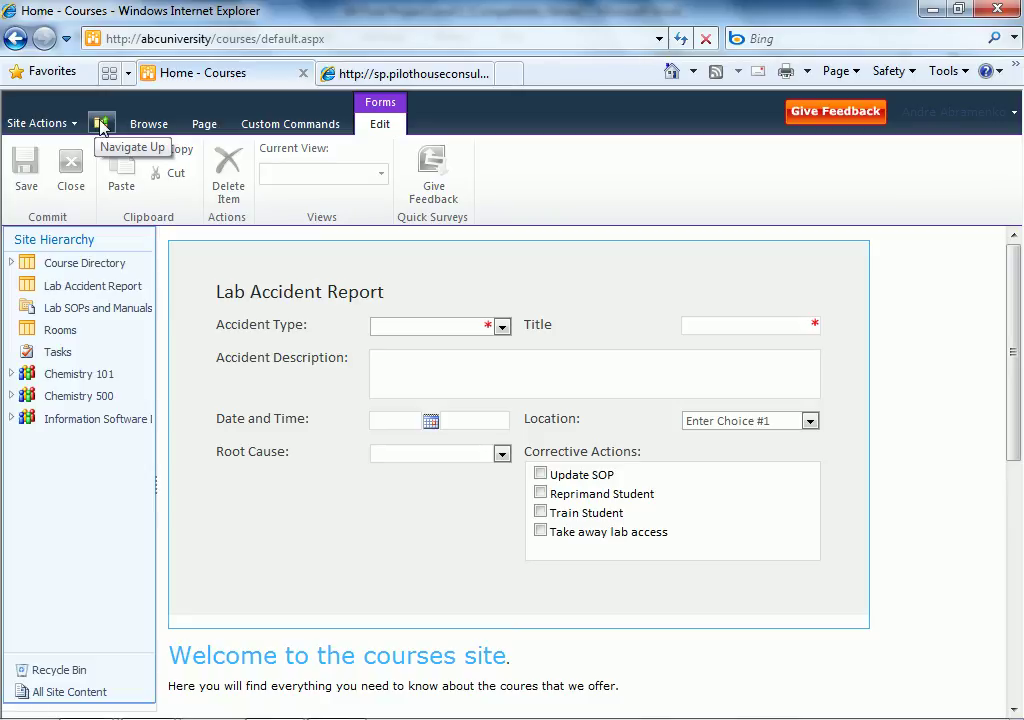
Reload the Courses home page by going through the parent ABC University site.
click(204, 126)
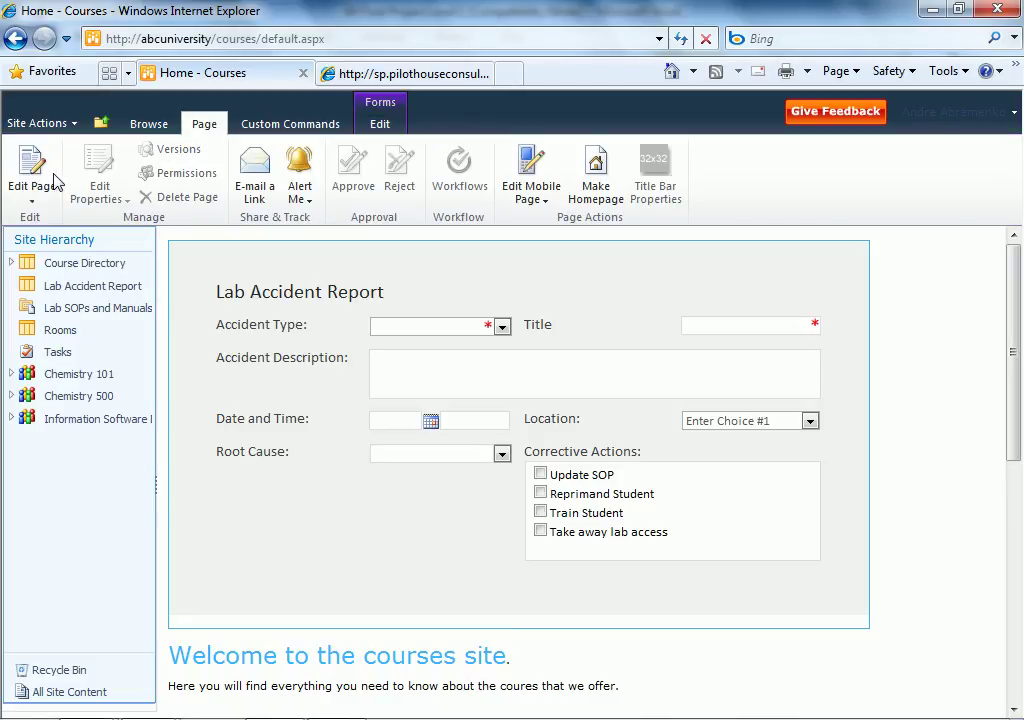
click(101, 123)
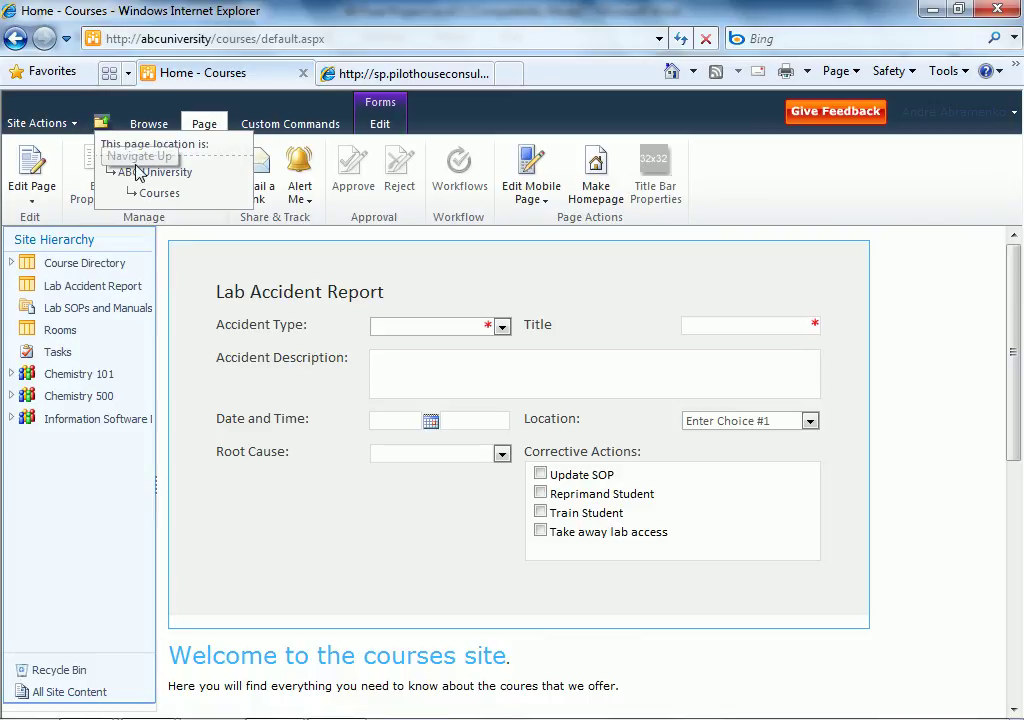
click(142, 173)
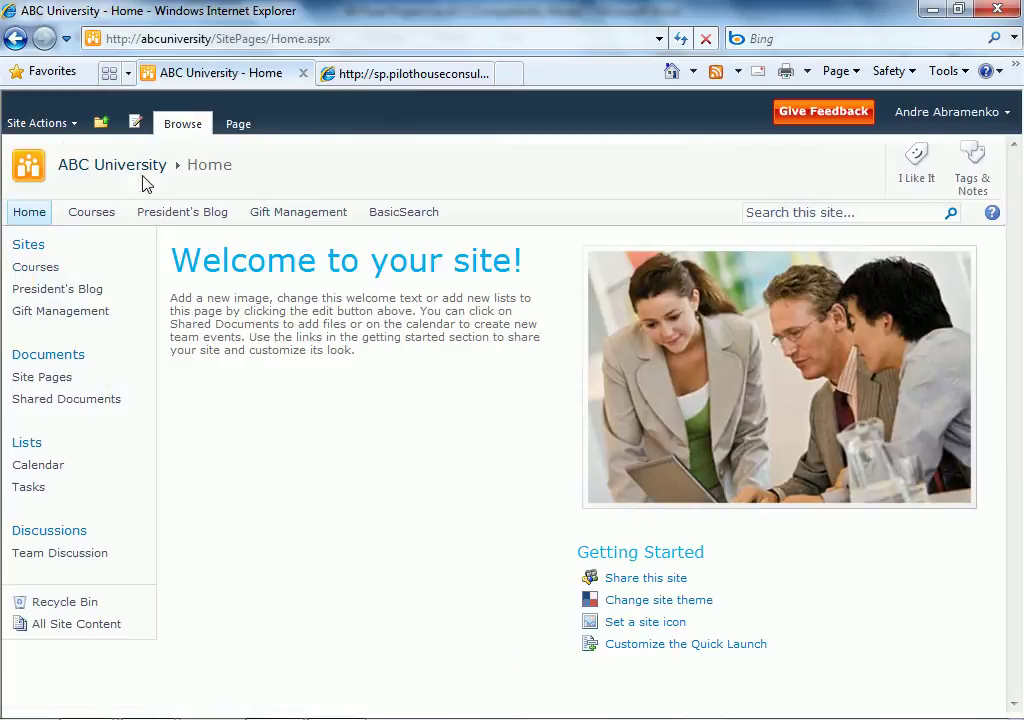
click(36, 267)
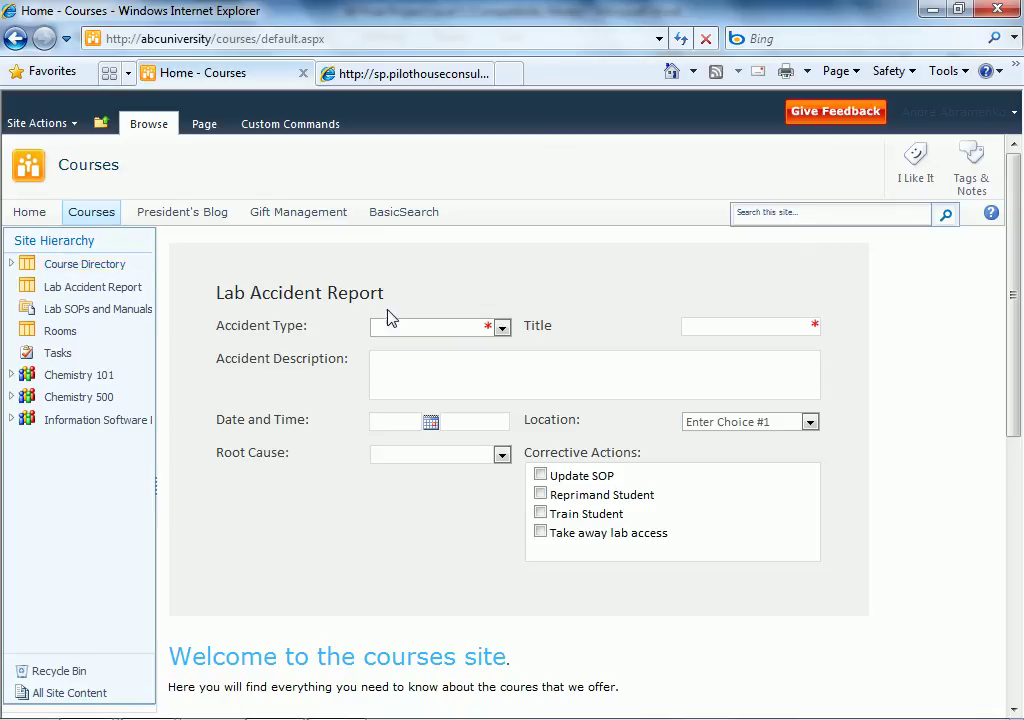
In the embedded form, choose accident type General, title it "general accident" and describe it as "nothing bad happened".
click(444, 333)
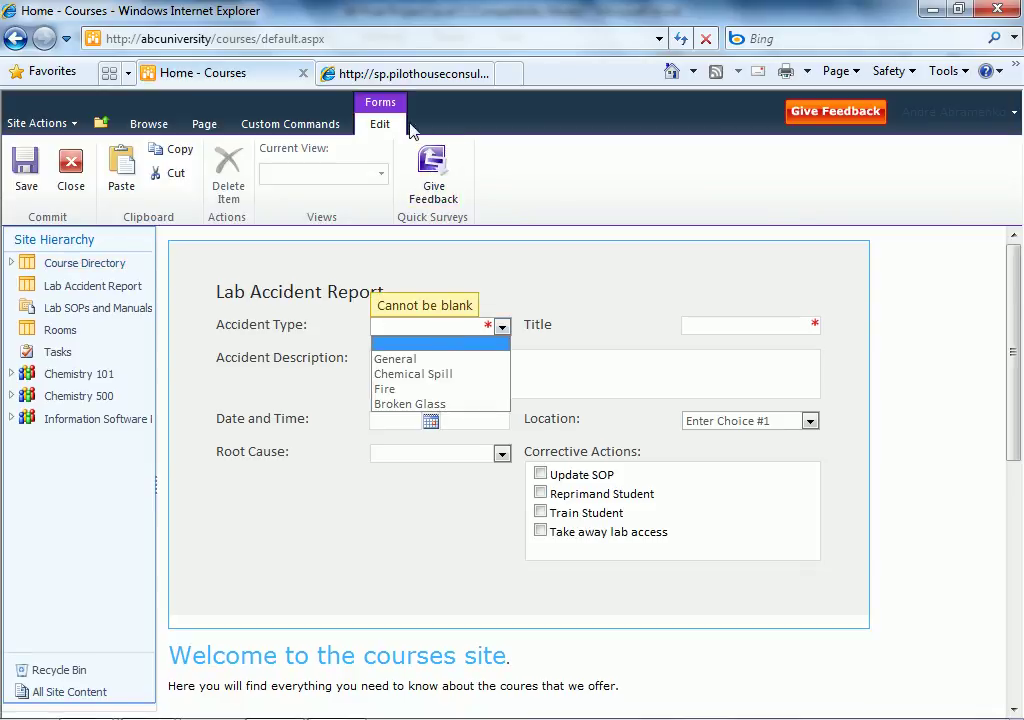
click(395, 358)
click(701, 327)
text(general)
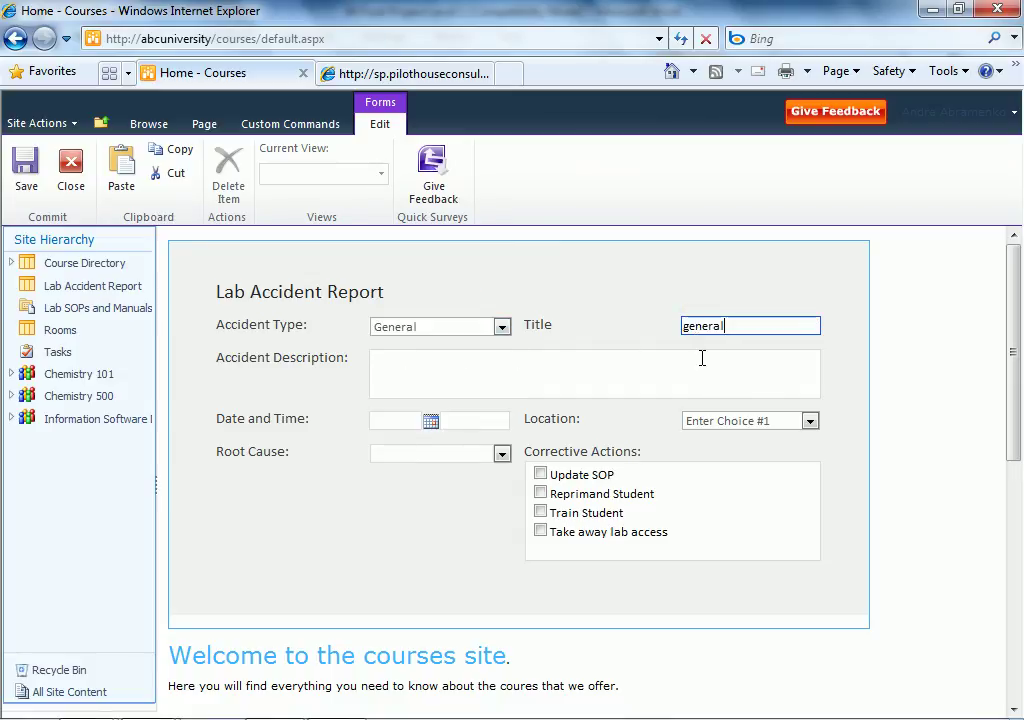
text( accident)
click(657, 381)
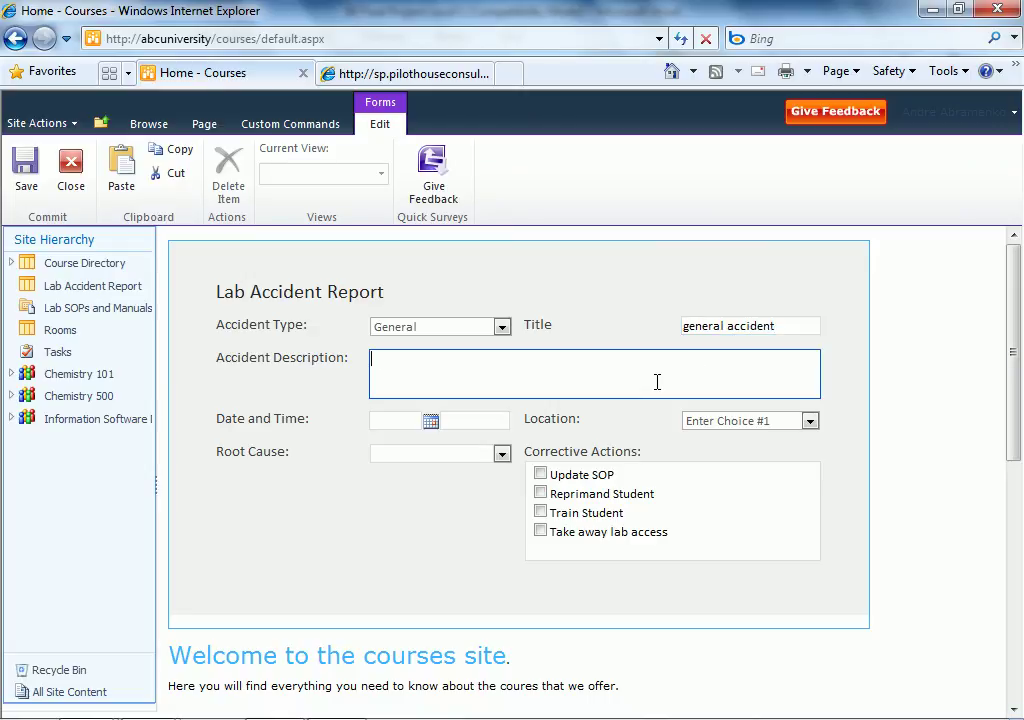
text(nothing bad happened)
key(Tab)
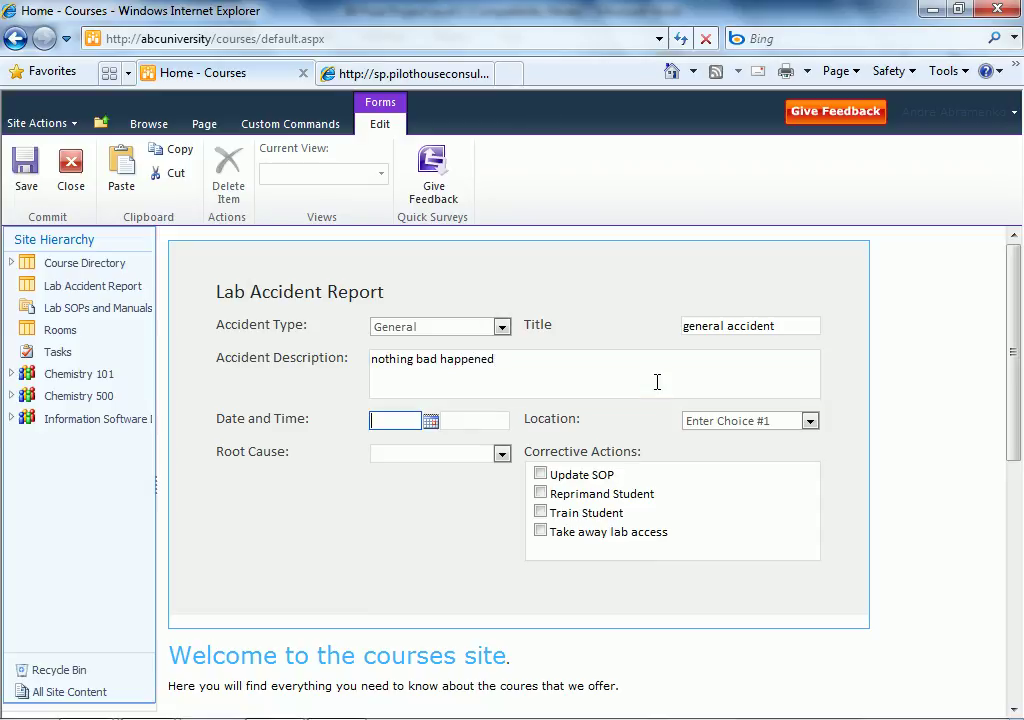
Set the root cause to Not trained, the corrective action to Train Student and the location to Bechtel 320.
click(501, 454)
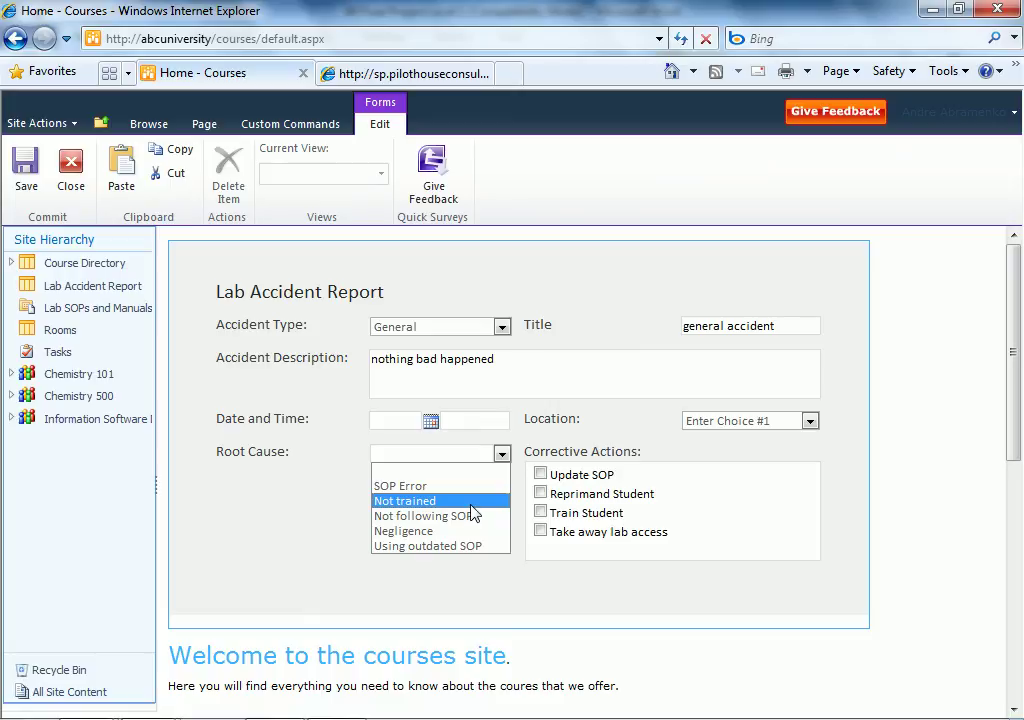
click(470, 502)
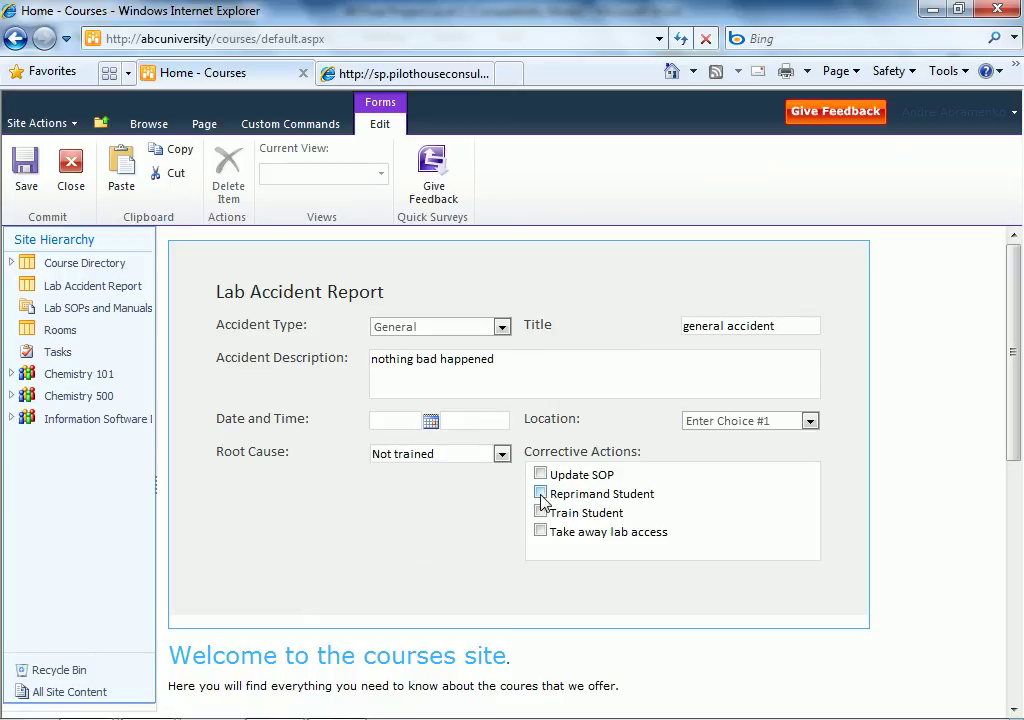
click(540, 513)
click(698, 422)
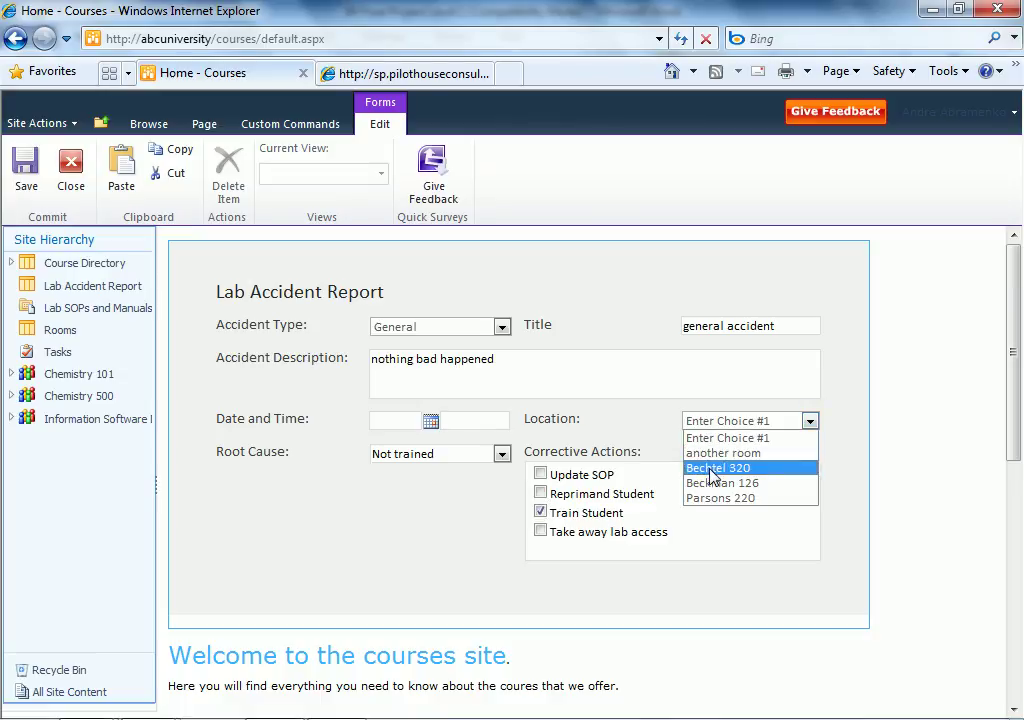
click(709, 469)
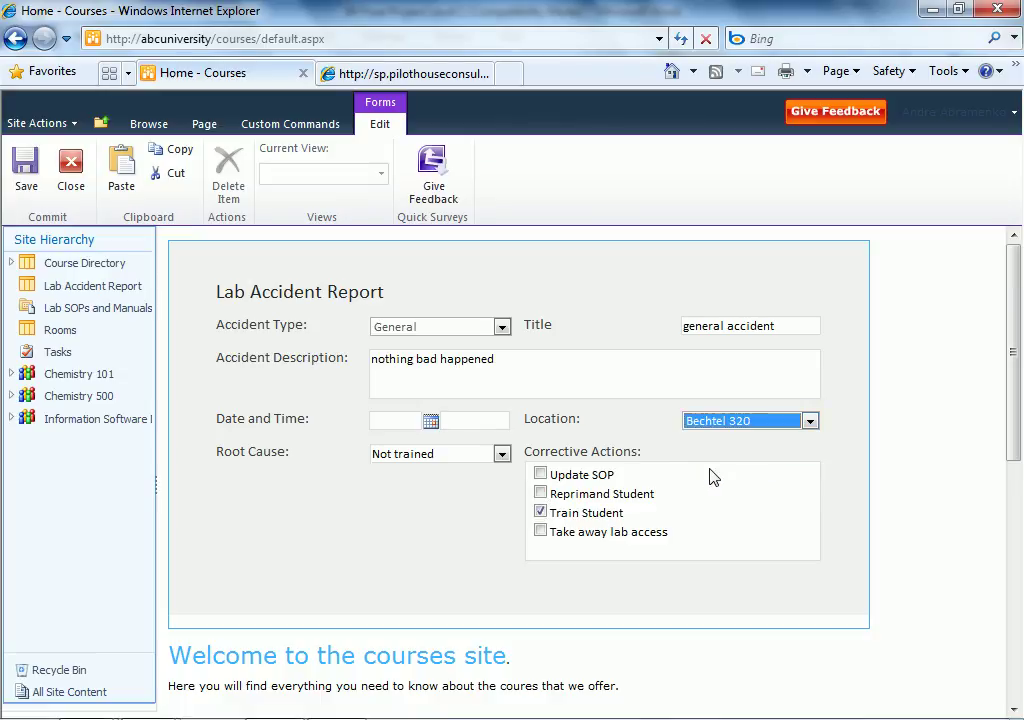
Save the accident report and open the Lab Accident Report list to check its entry.
click(26, 170)
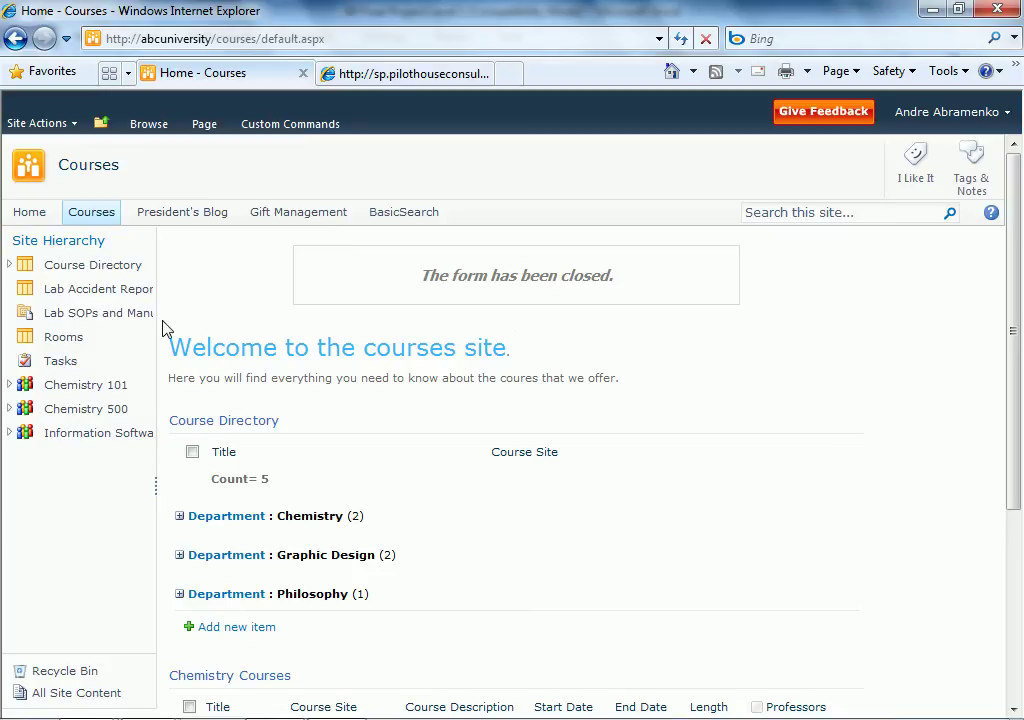
click(99, 293)
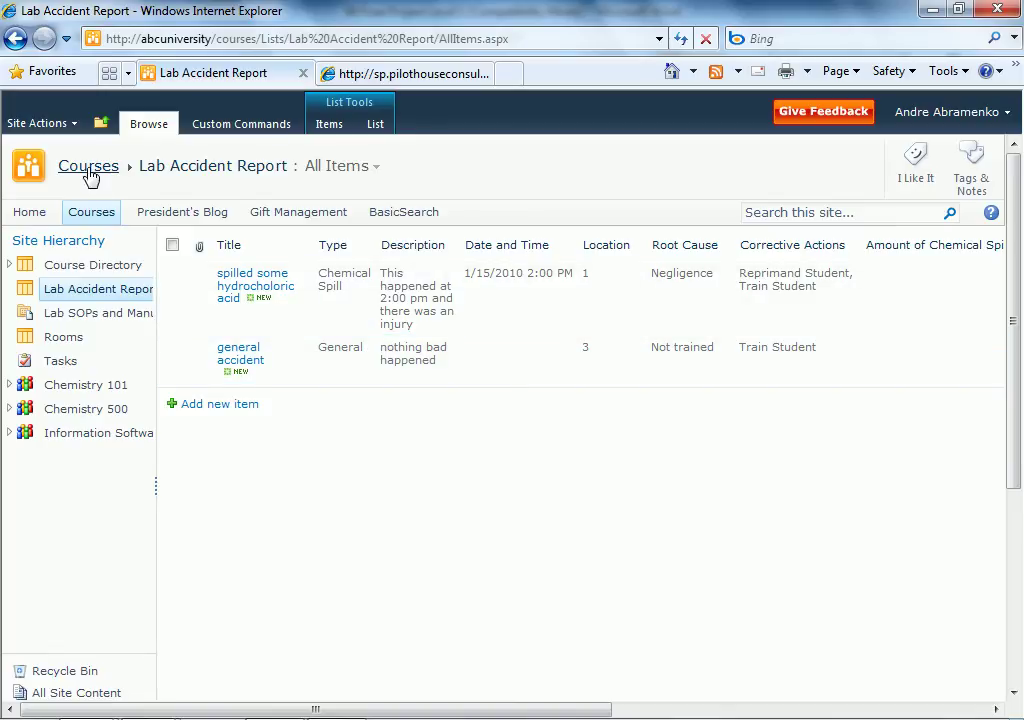
Return to the Courses home page, permanently delete its InfoPath Form Web Part and stop editing the page.
click(89, 172)
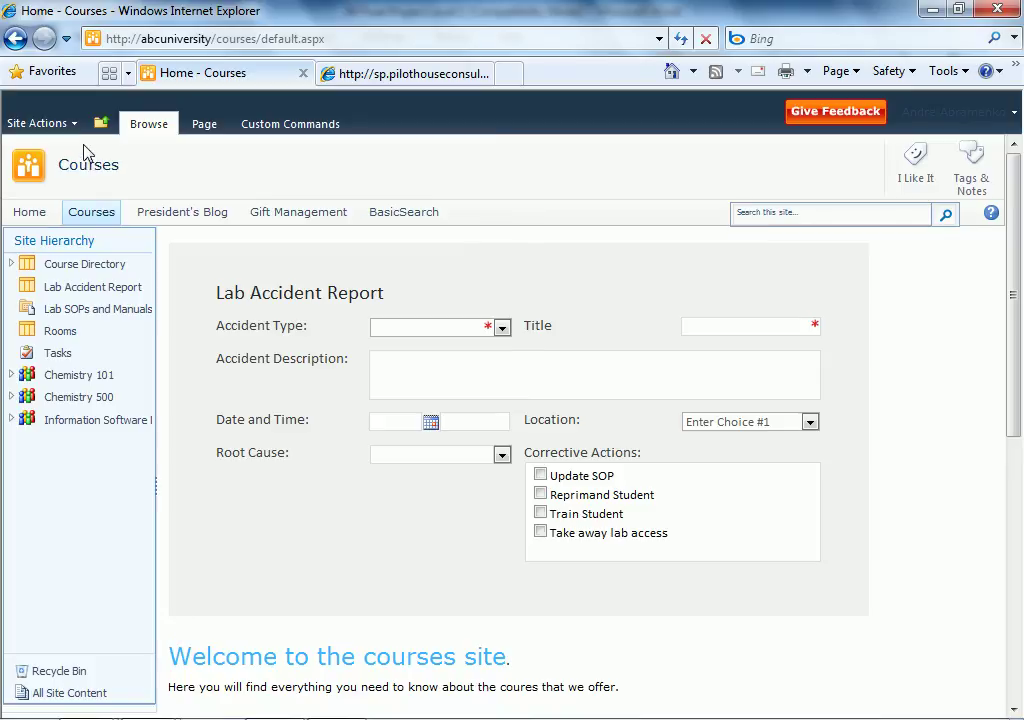
click(76, 125)
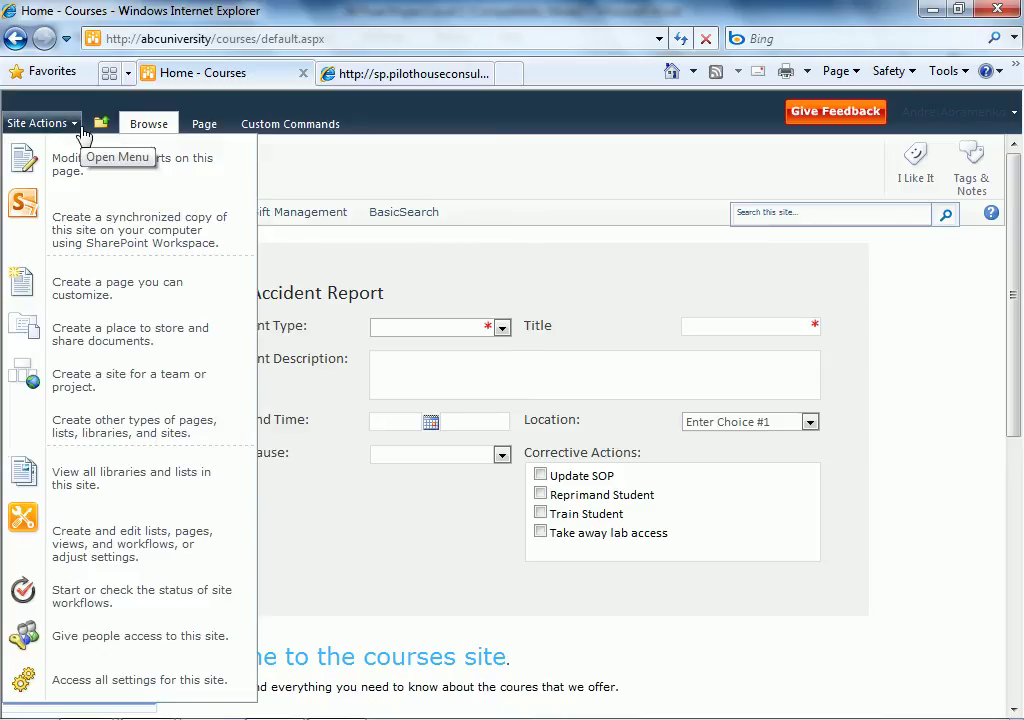
click(185, 180)
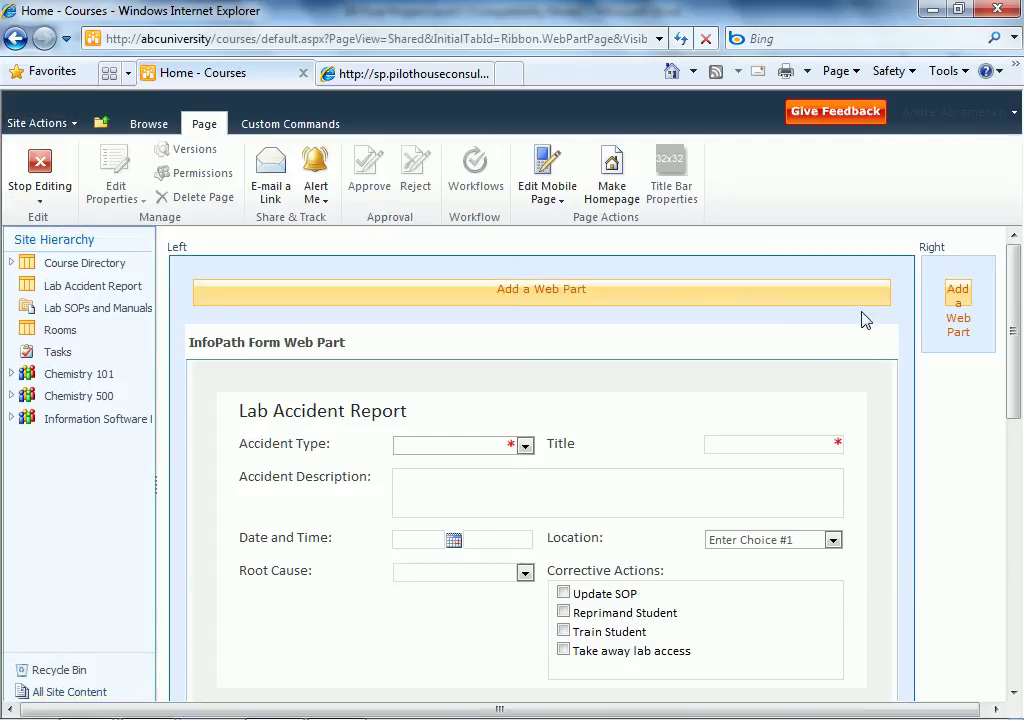
click(862, 345)
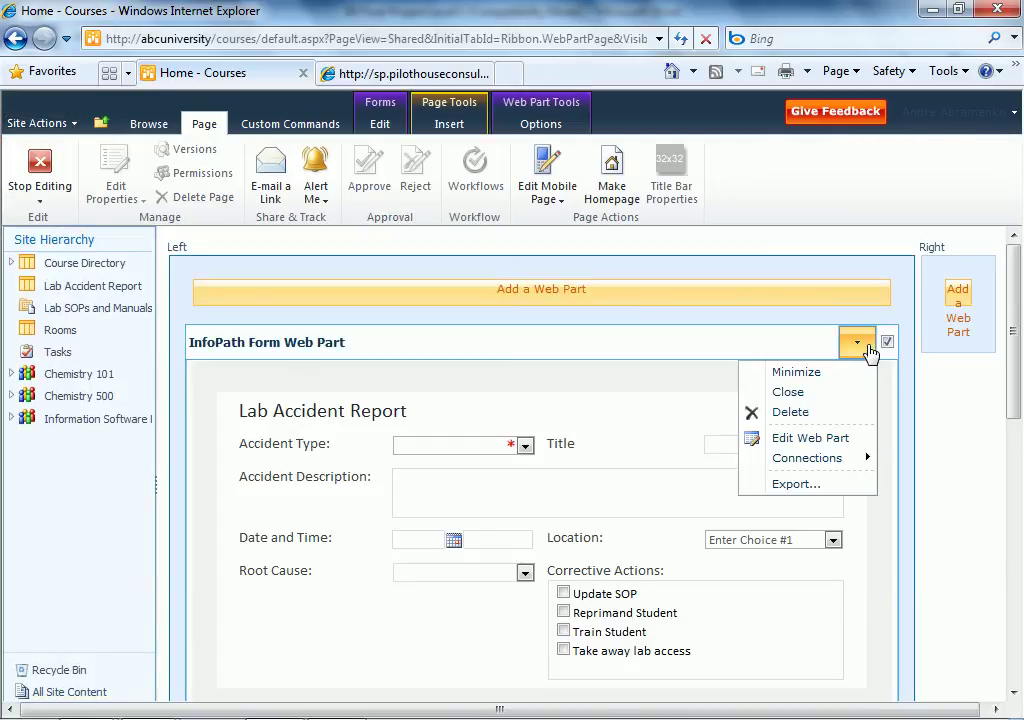
click(822, 413)
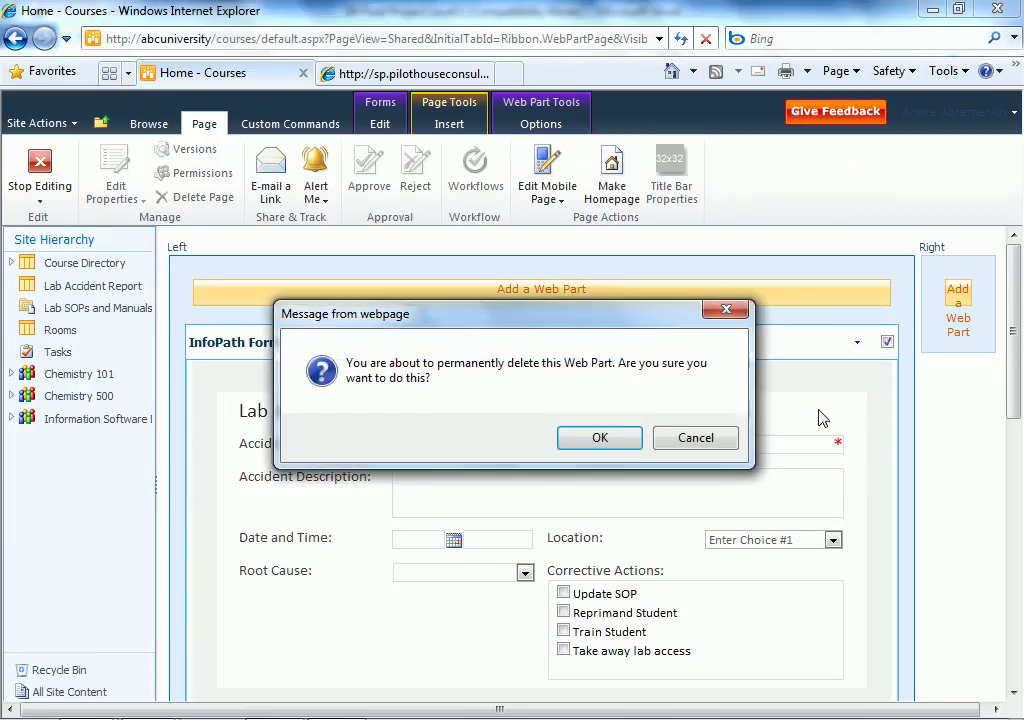
click(620, 442)
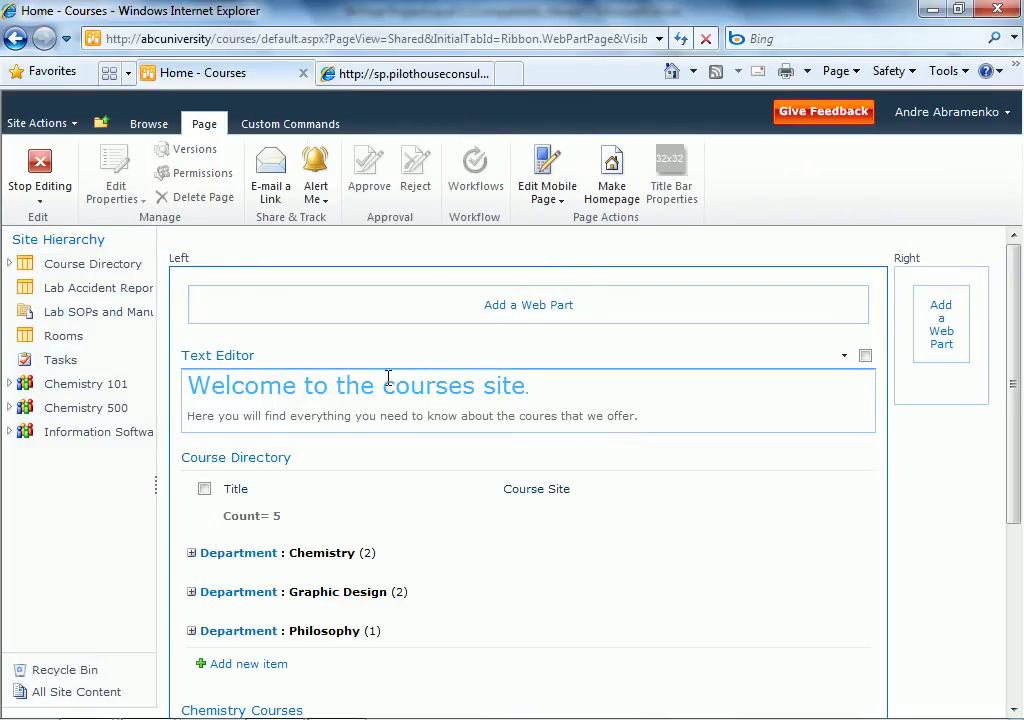
click(55, 183)
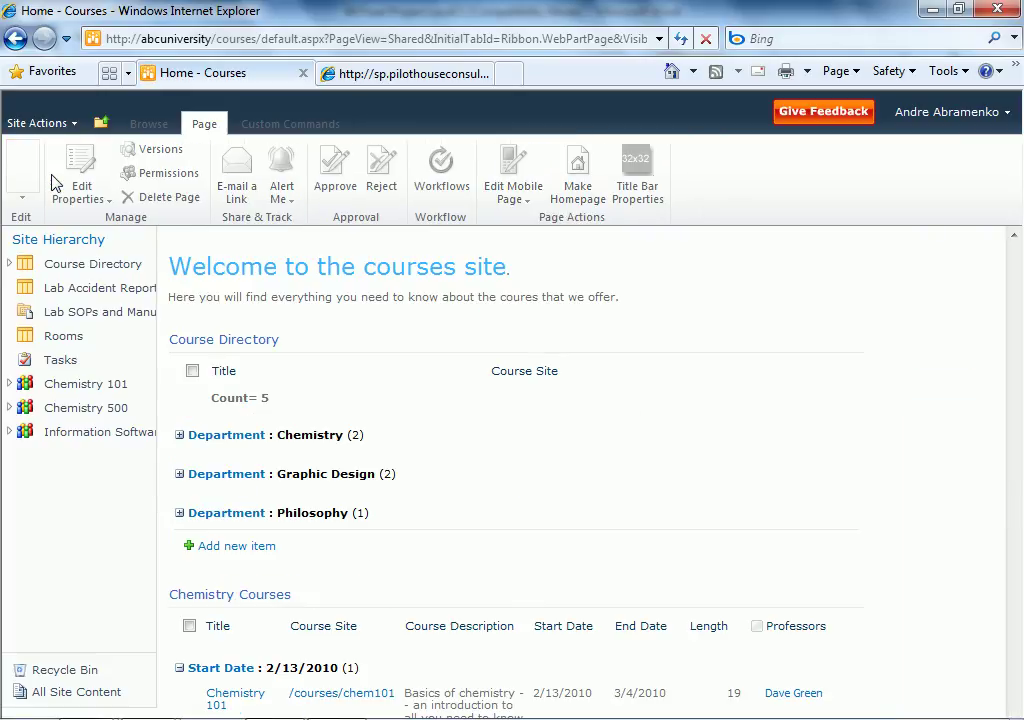
click(150, 124)
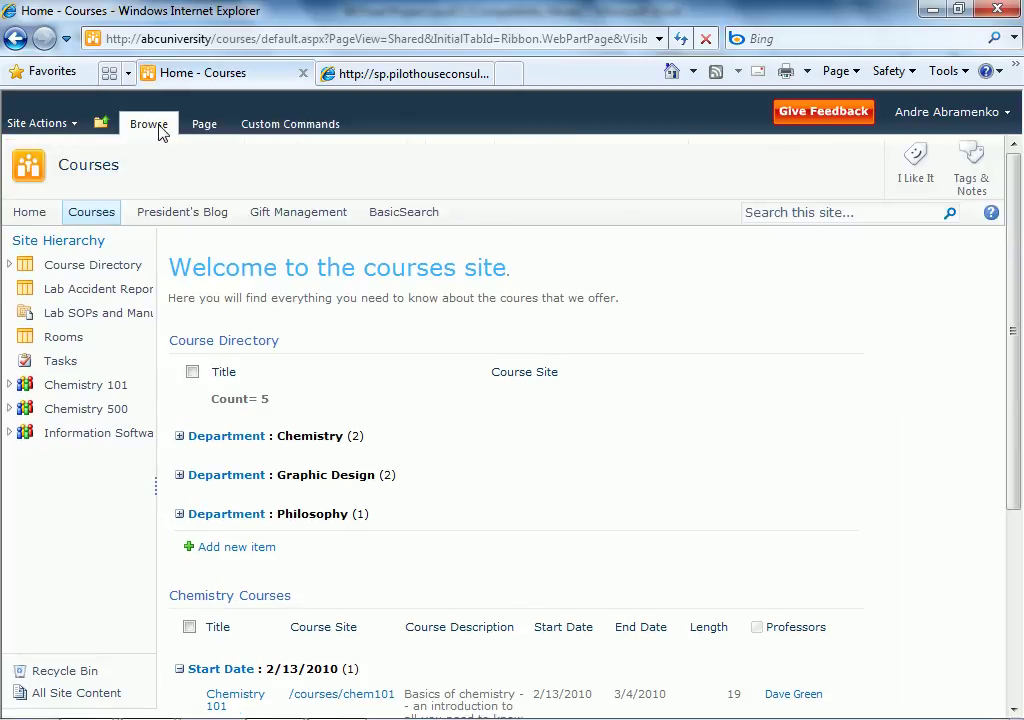